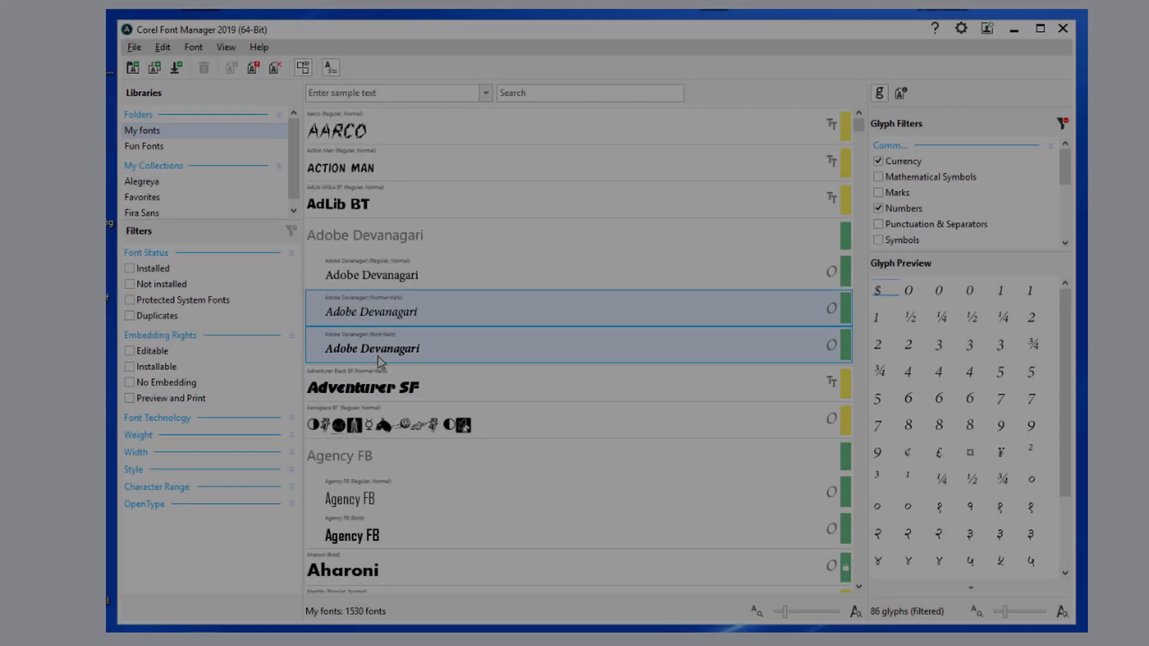
# Step: Remove Adventurer SF from the Favorites collection
pyautogui.click(133, 202)
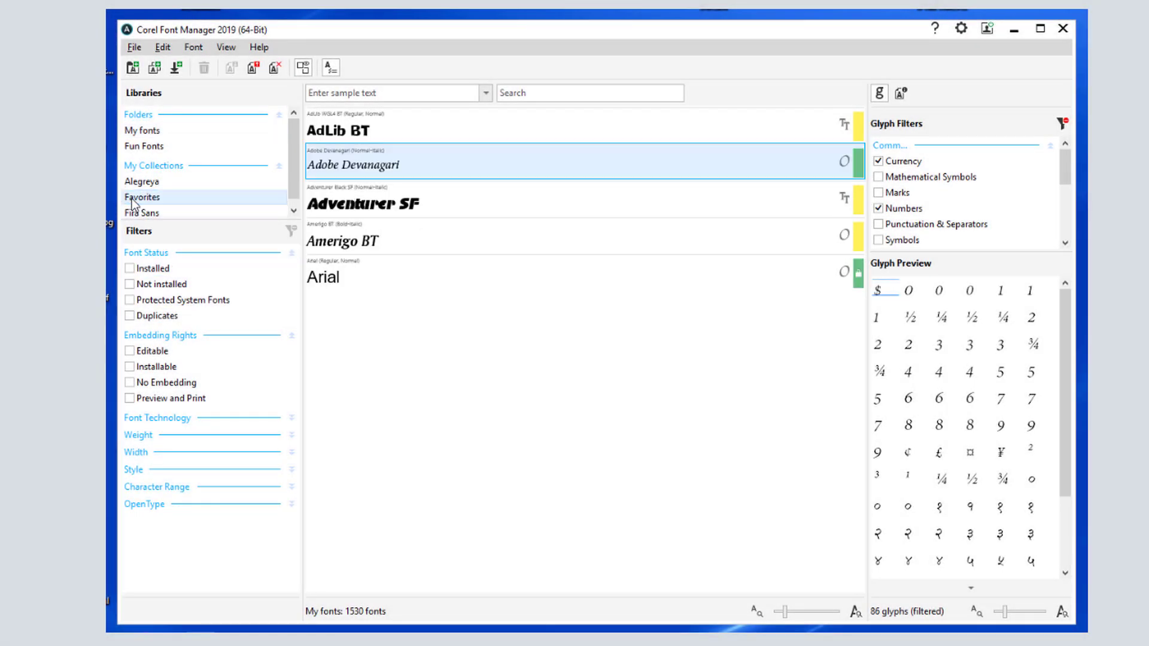
pyautogui.rightClick(396, 204)
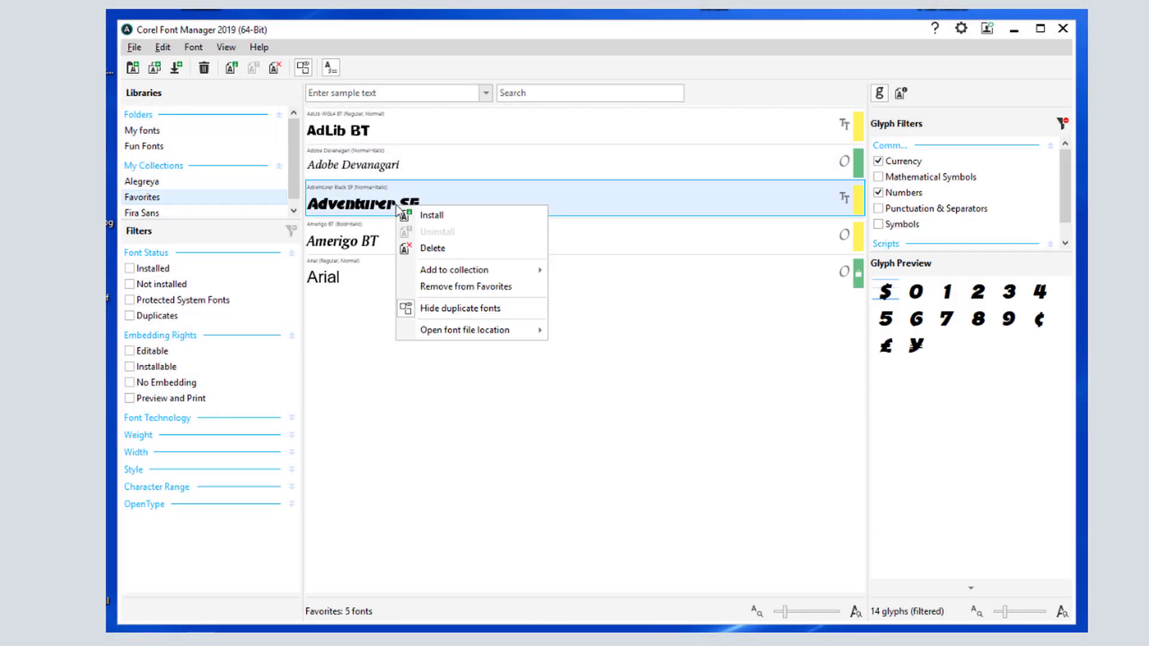
pyautogui.click(527, 286)
# Step: Browse the Alegreya and Fira Sans collections, then create a new collection named Scripts
pyautogui.click(146, 183)
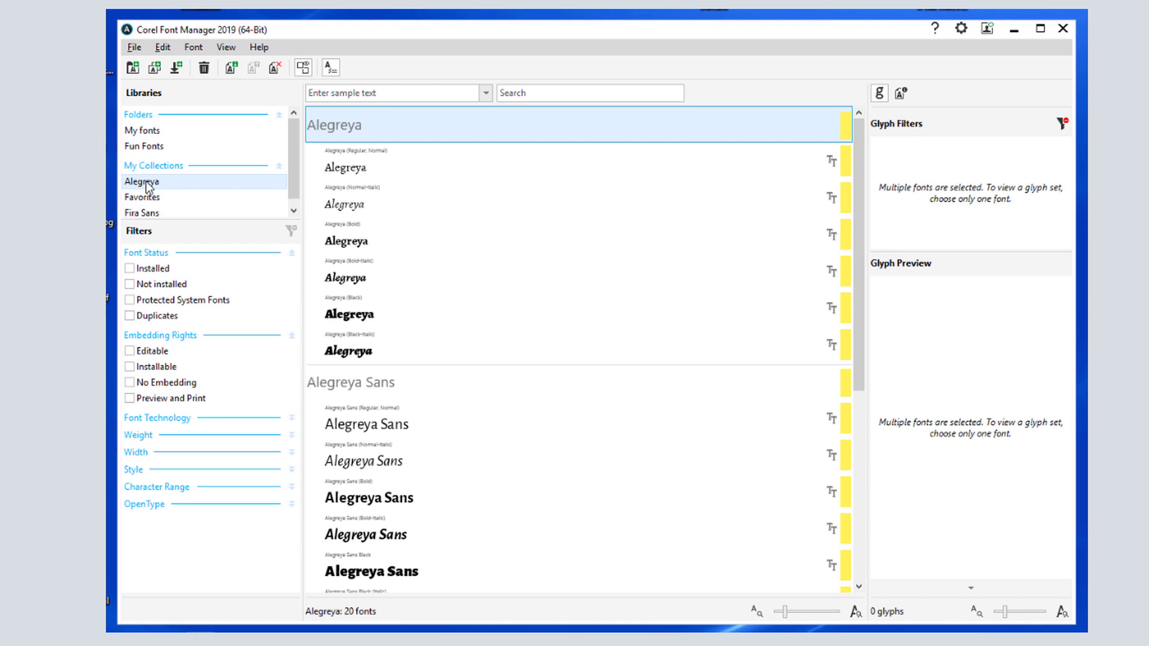
pyautogui.click(153, 214)
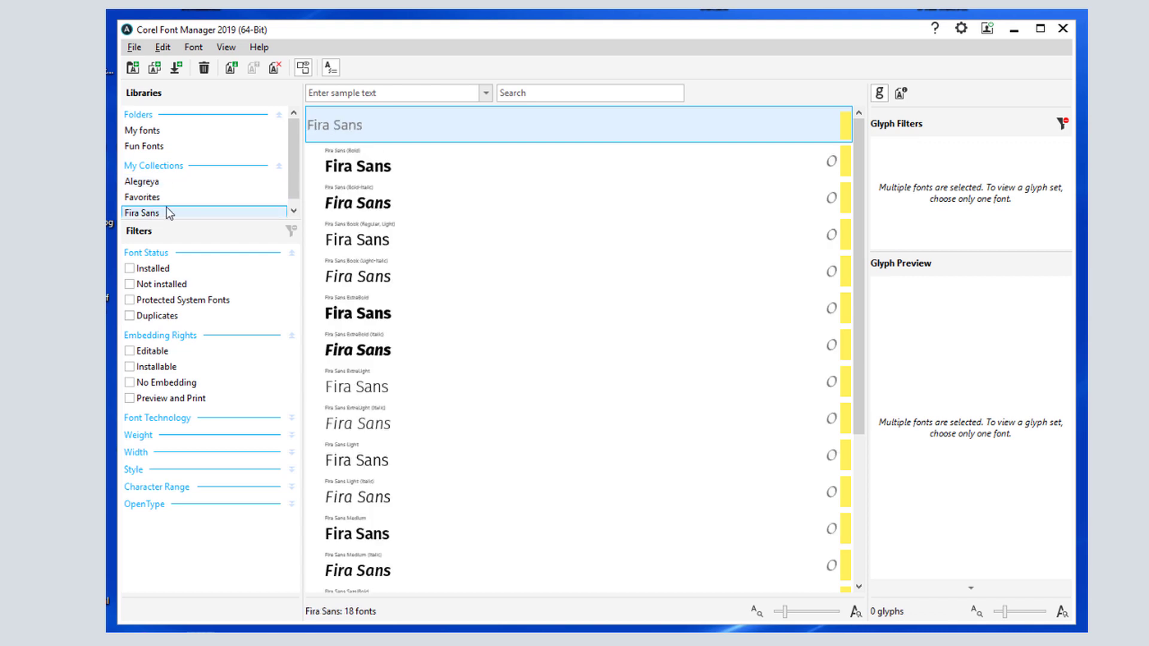
pyautogui.click(154, 67)
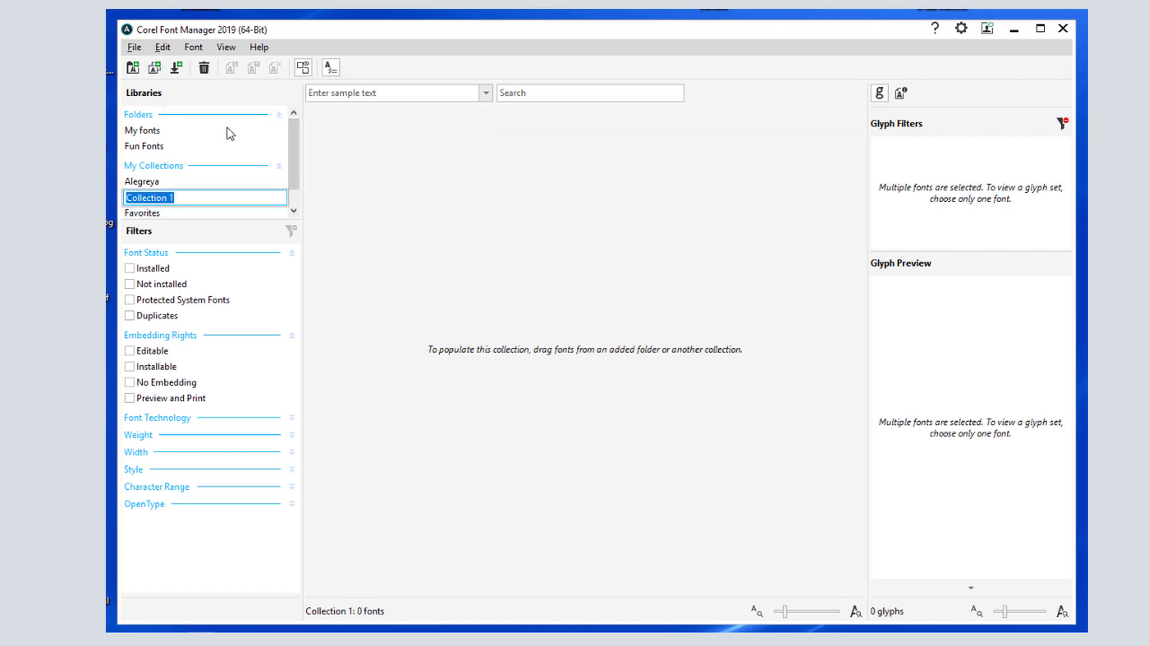
pyautogui.write('Scripts')
pyautogui.press('Return')
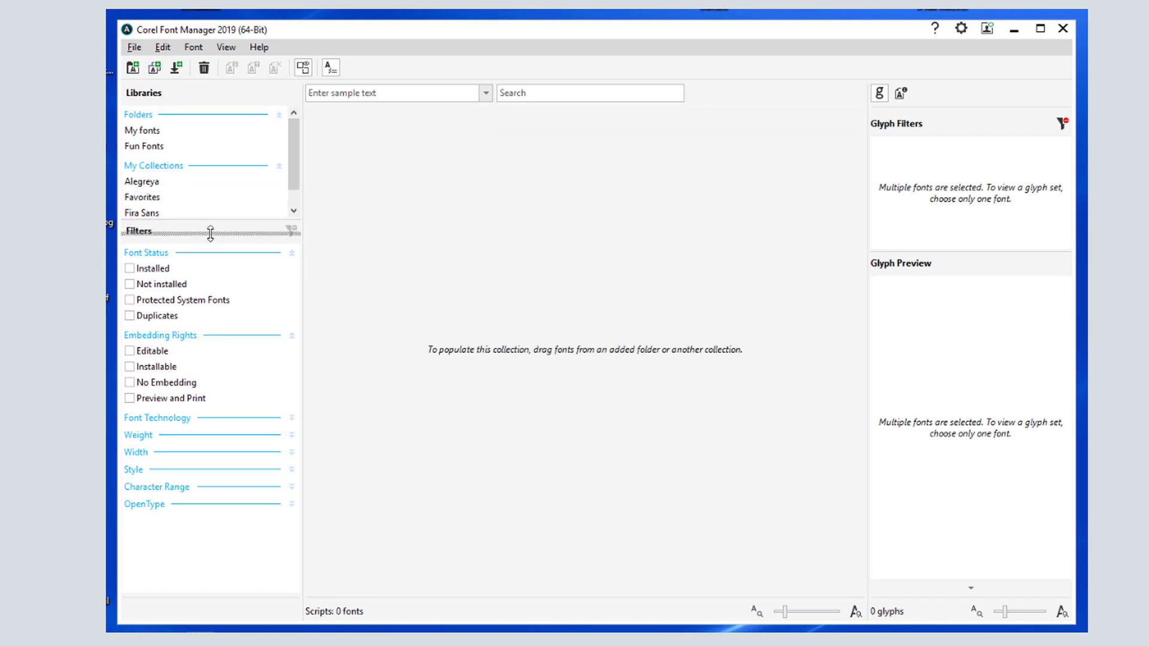
pyautogui.moveTo(210, 234); pyautogui.dragTo(210, 267)
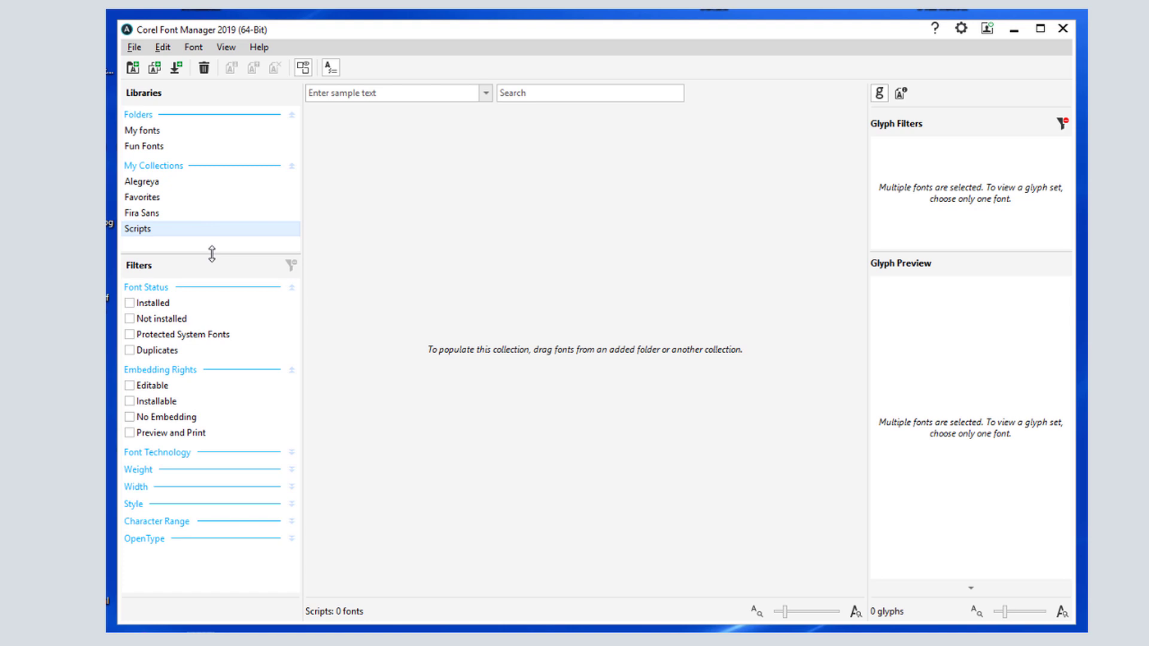
# Step: Search My fonts for 'script' and add Amazone BT and AmericanText BT to Scripts
pyautogui.click(145, 132)
pyautogui.click(556, 92)
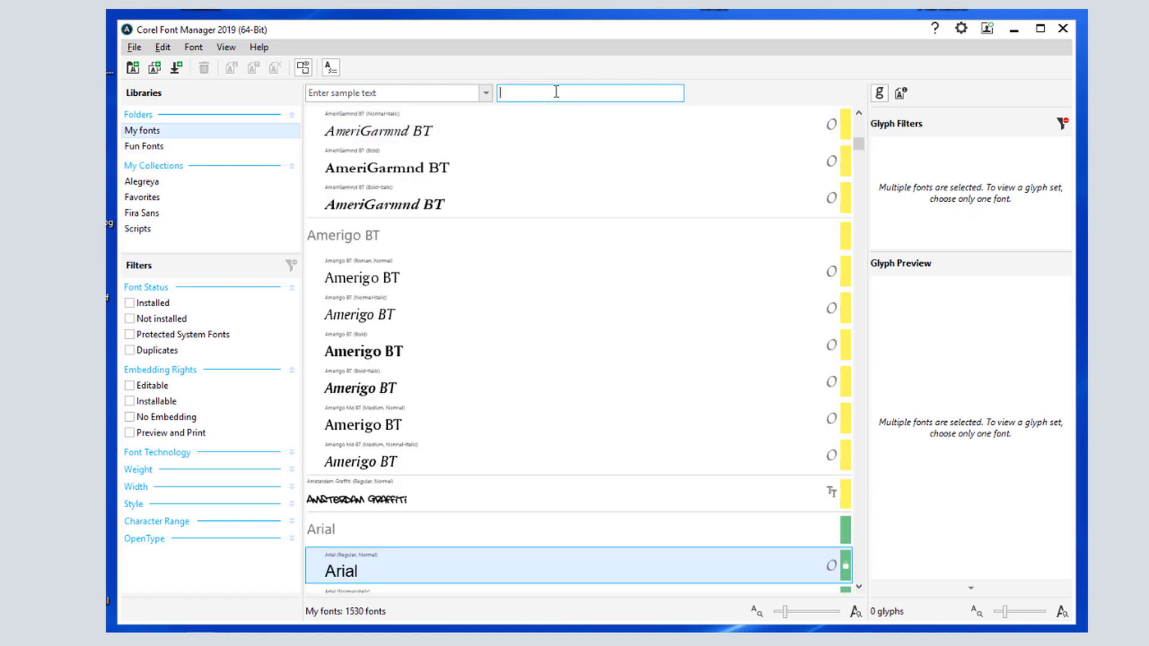
pyautogui.write('script')
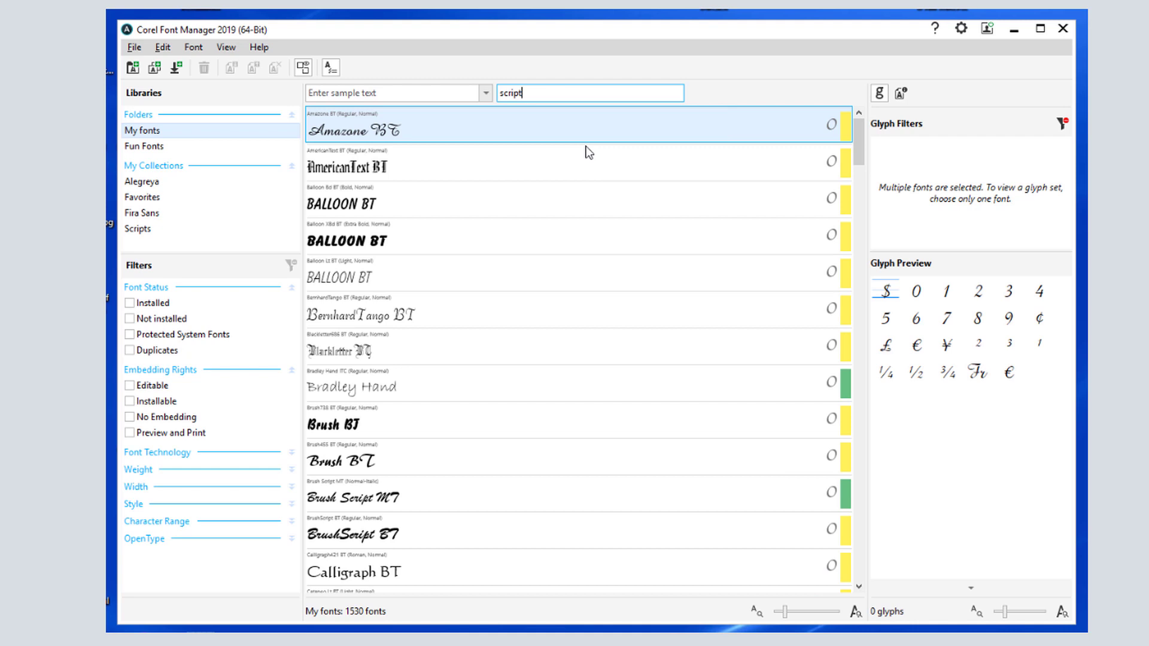
pyautogui.click(351, 146)
pyautogui.keyDown('shift'); pyautogui.click(353, 165); pyautogui.keyUp('shift')
pyautogui.moveTo(353, 164); pyautogui.dragTo(174, 231)
# Step: Add BernhardTango BT, Bradley Hand and Brush Script MT to the Scripts collection
pyautogui.click(366, 308)
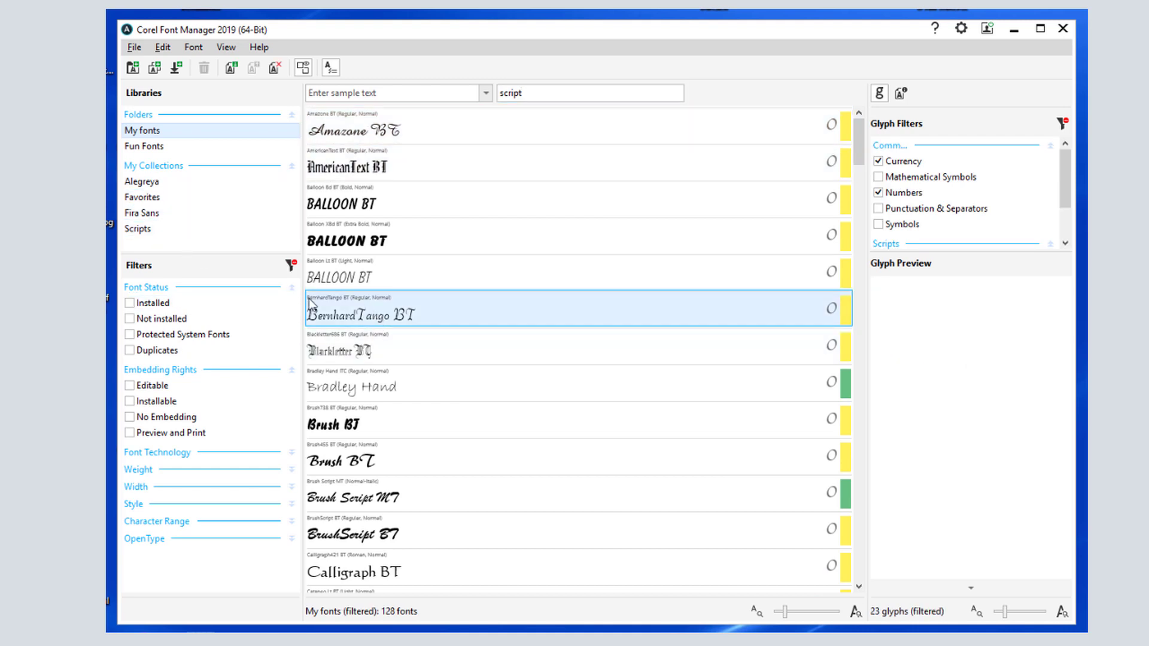
pyautogui.moveTo(309, 303); pyautogui.dragTo(140, 229)
pyautogui.moveTo(335, 394)
pyautogui.mouseDown()
pyautogui.moveTo(214, 315)
pyautogui.moveTo(137, 233)
pyautogui.mouseUp()
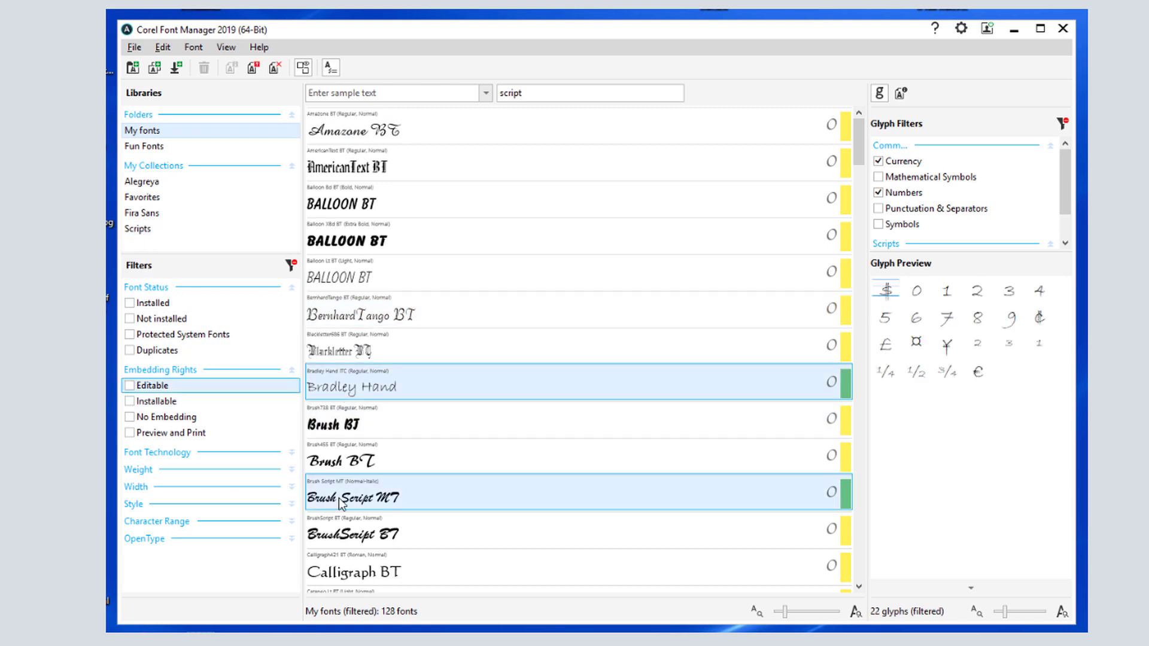
pyautogui.moveTo(339, 498)
pyautogui.mouseDown()
pyautogui.moveTo(143, 256)
pyautogui.moveTo(160, 228)
pyautogui.mouseUp()
pyautogui.rightClick(161, 227)
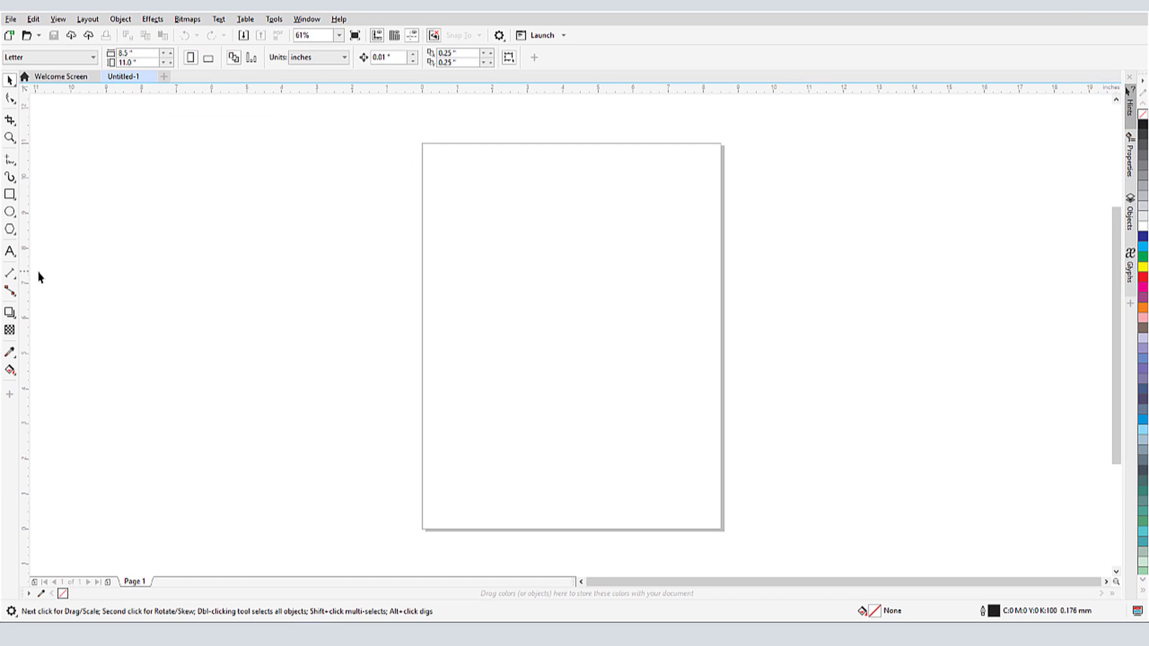
# Step: Pick the Text tool and drop down the property bar's font list
pyautogui.click(10, 252)
pyautogui.click(415, 57)
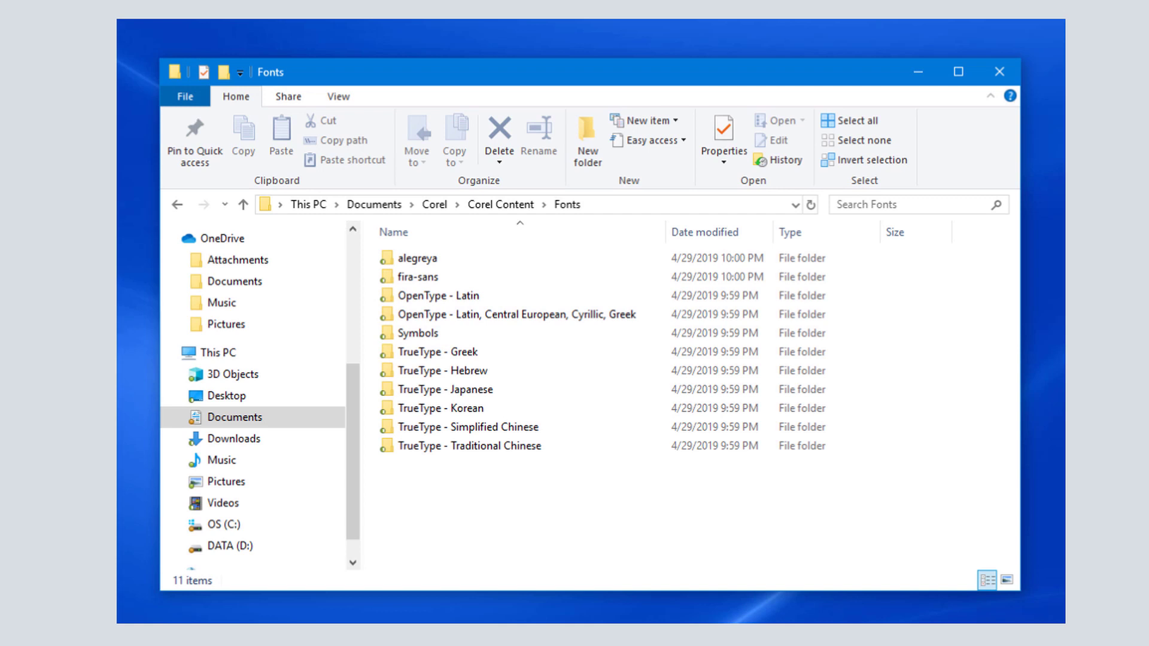
# Step: Open the OpenType - Latin folder, then its D subfolder of TrueType fonts
pyautogui.doubleClick(460, 296)
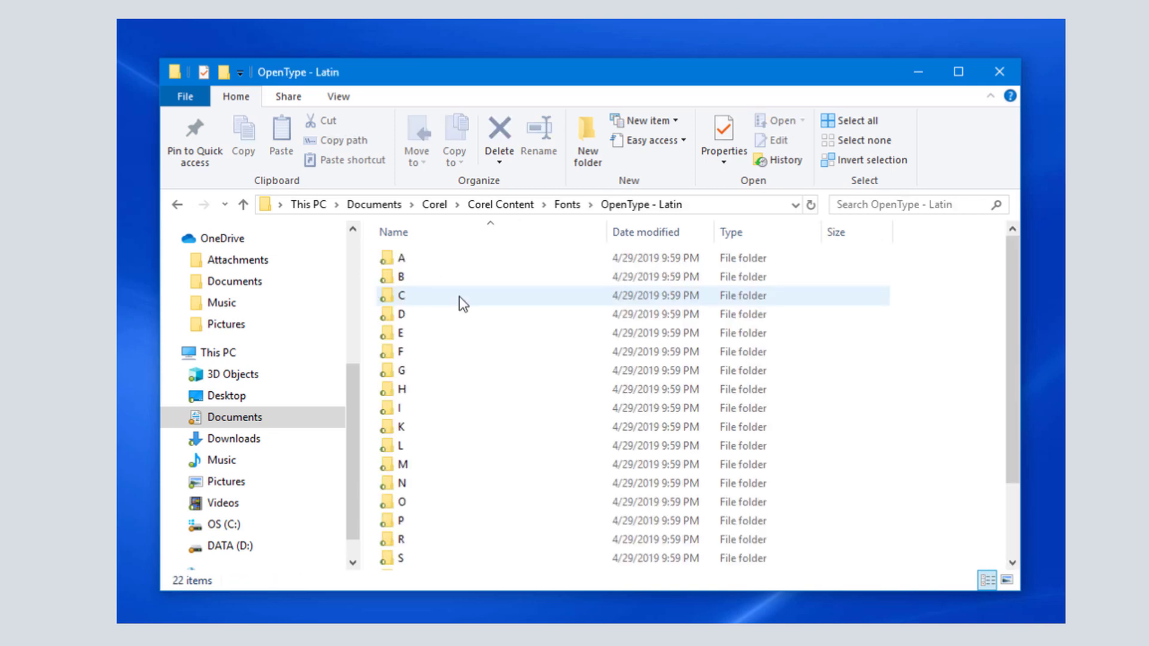
pyautogui.doubleClick(412, 316)
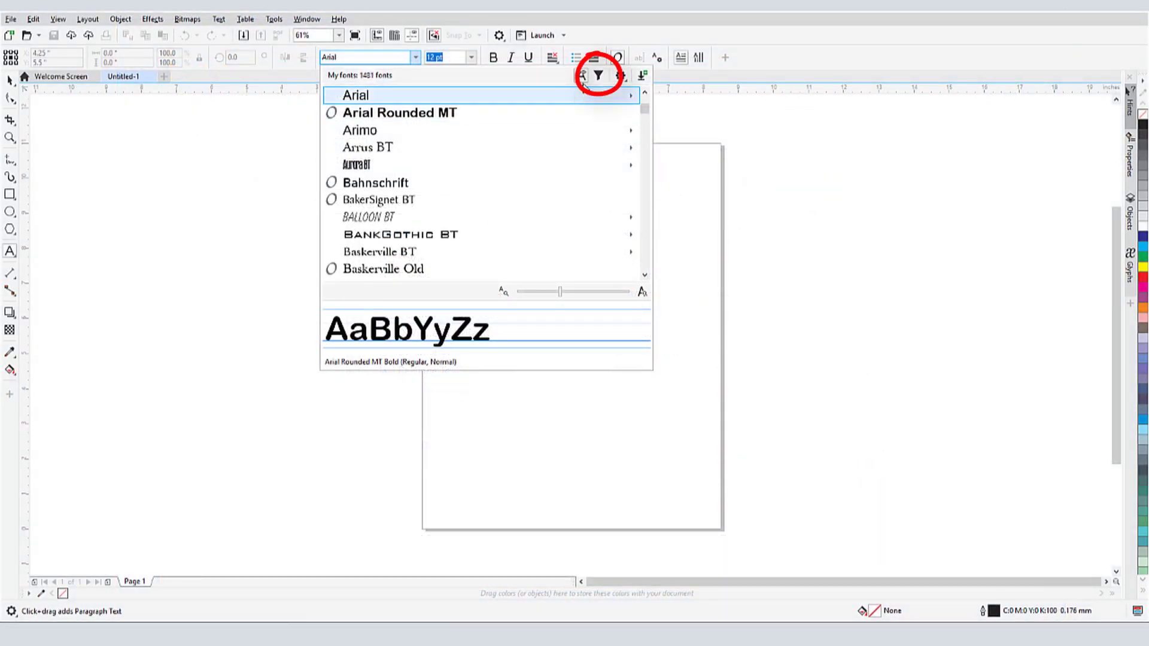
# Step: Inspect the font list's filter options, close the list, and launch Corel Font Manager
pyautogui.click(598, 76)
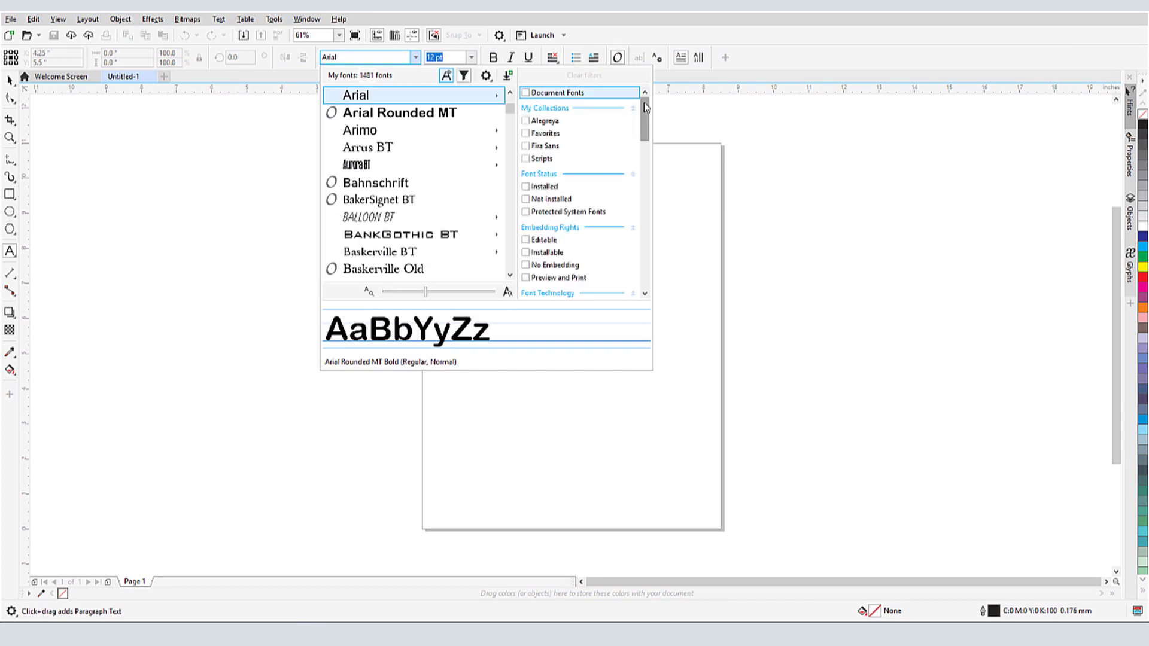
pyautogui.moveTo(644, 103); pyautogui.dragTo(650, 175)
pyautogui.click(675, 133)
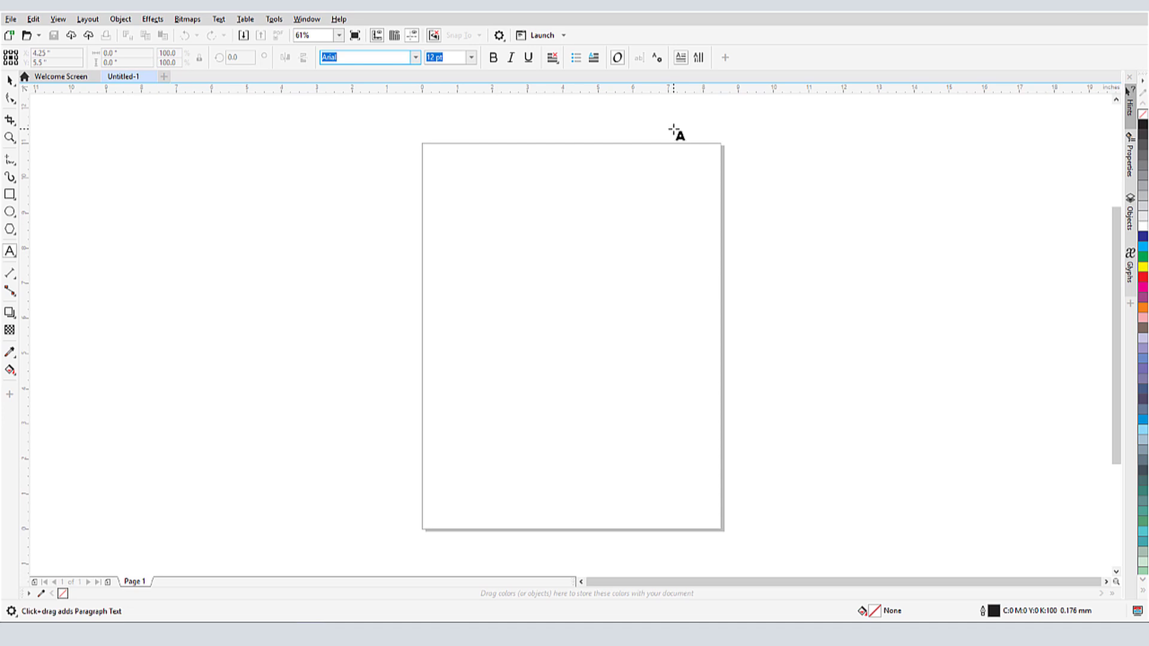
pyautogui.click(542, 35)
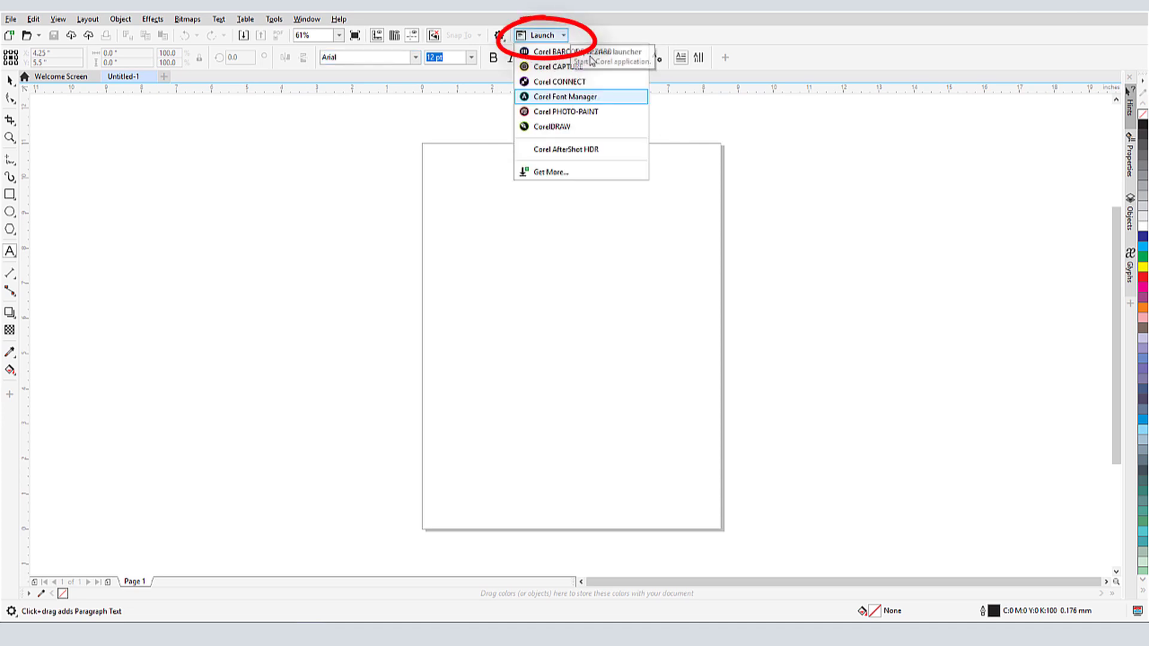
pyautogui.click(615, 106)
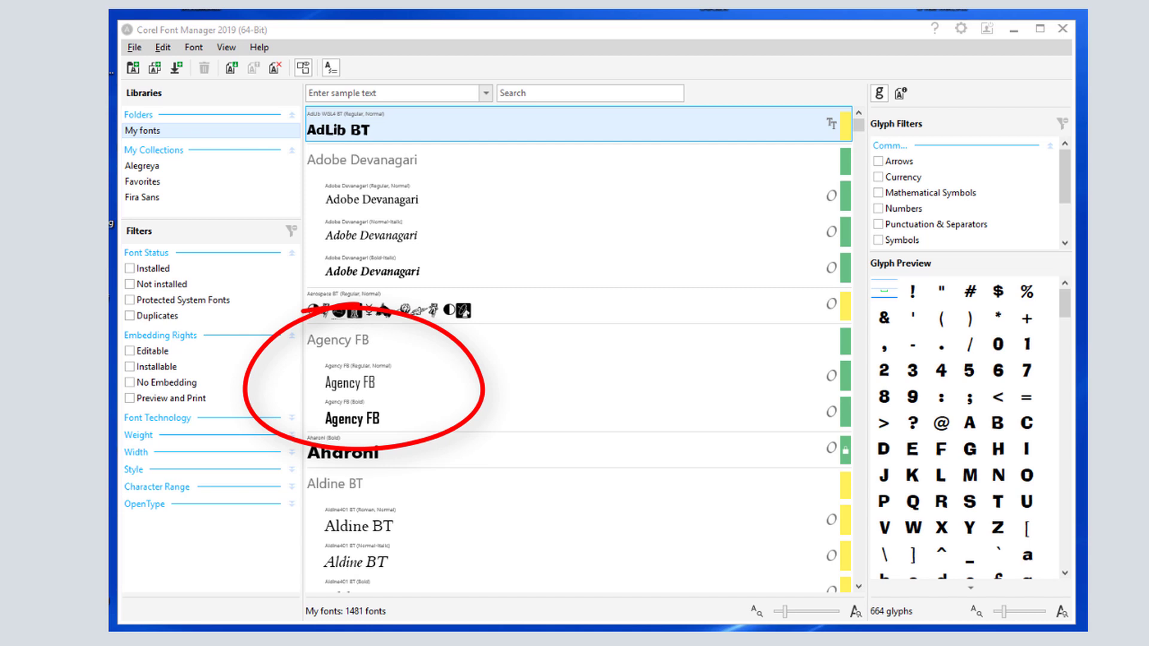
# Step: Select Adobe Devanagari Regular, scroll its glyphs, and show its Font Info details
pyautogui.press('Down')
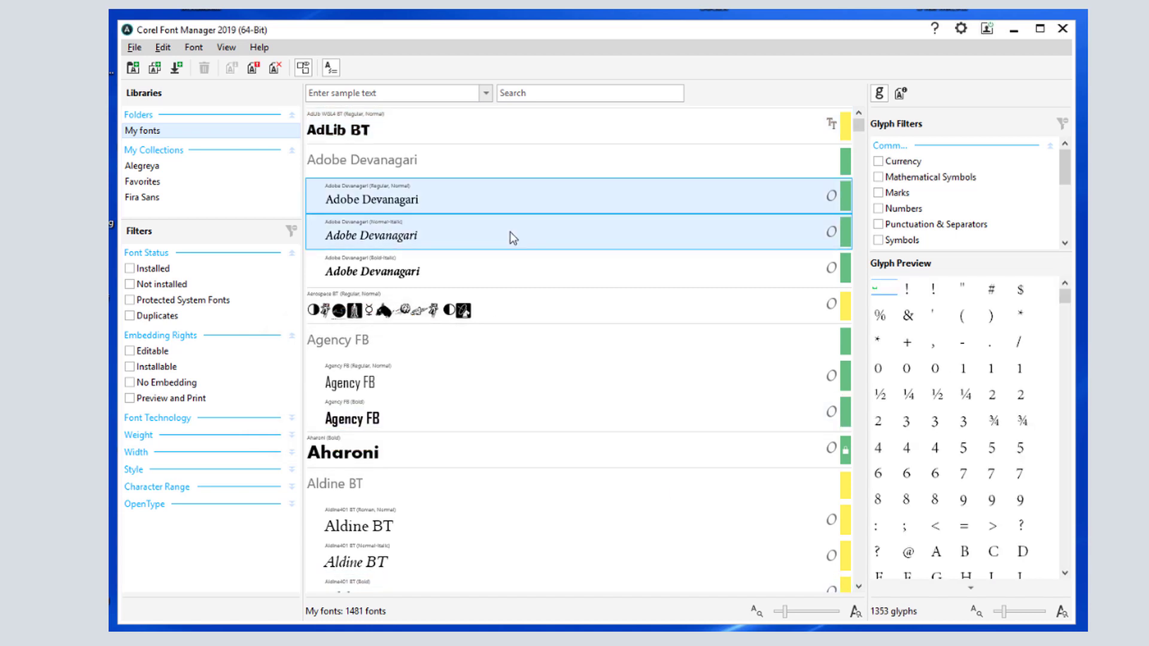
pyautogui.moveTo(1063, 302)
pyautogui.mouseDown()
pyautogui.moveTo(1071, 362)
pyautogui.moveTo(1070, 296)
pyautogui.mouseUp()
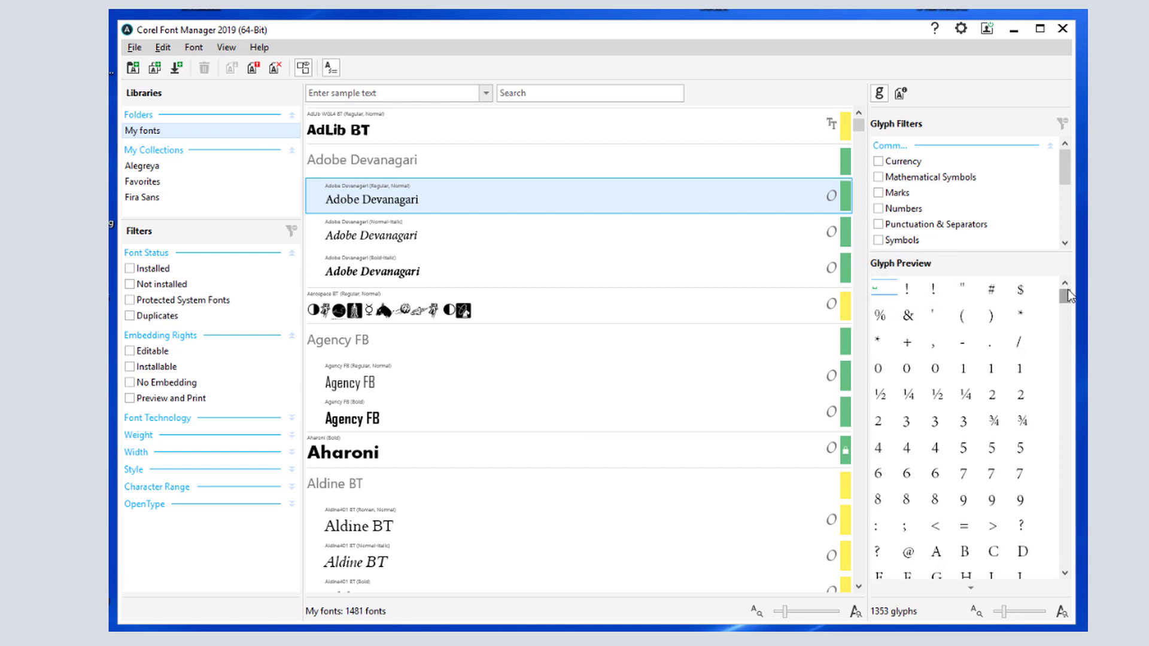
pyautogui.click(901, 93)
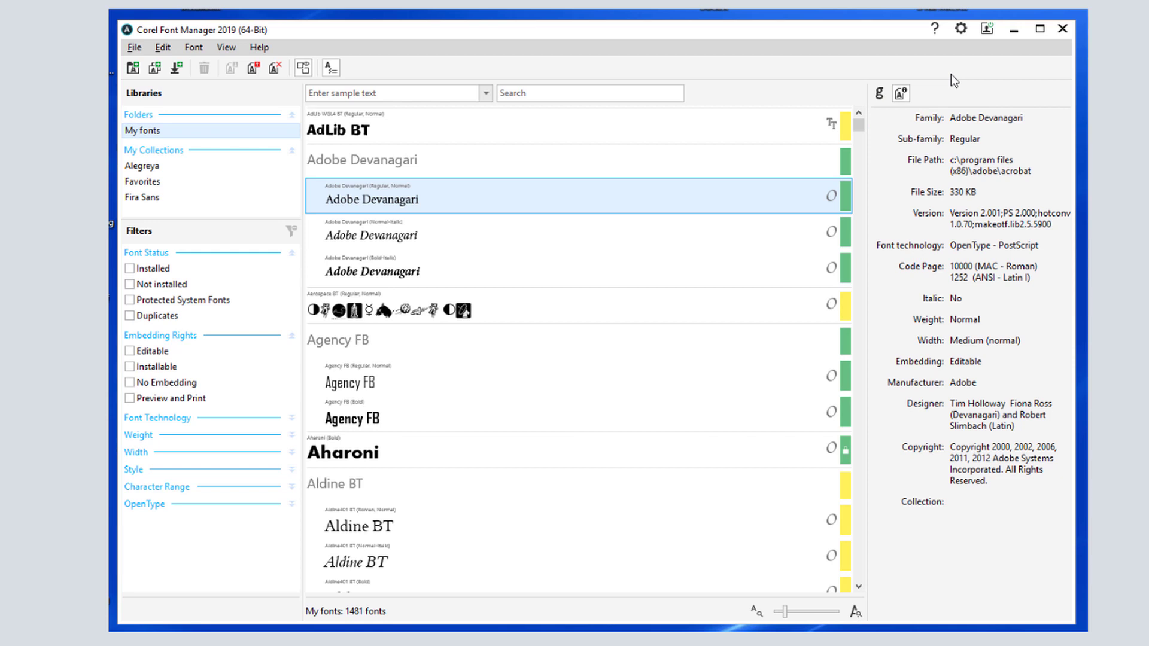
# Step: Return to the Glyph view and enlarge both the font list and glyph preview sizes
pyautogui.click(879, 92)
pyautogui.click(708, 425)
pyautogui.moveTo(784, 612)
pyautogui.mouseDown()
pyautogui.moveTo(796, 612)
pyautogui.moveTo(784, 612)
pyautogui.mouseUp()
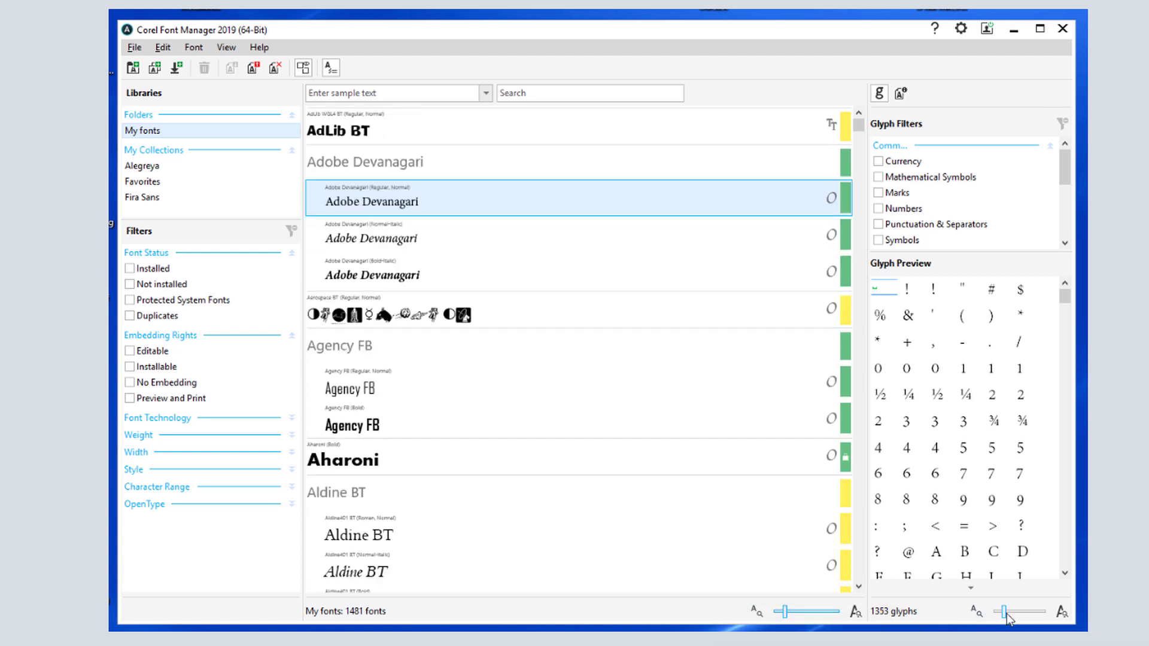
pyautogui.moveTo(1005, 613)
pyautogui.mouseDown()
pyautogui.moveTo(1015, 612)
pyautogui.moveTo(1004, 612)
pyautogui.mouseUp()
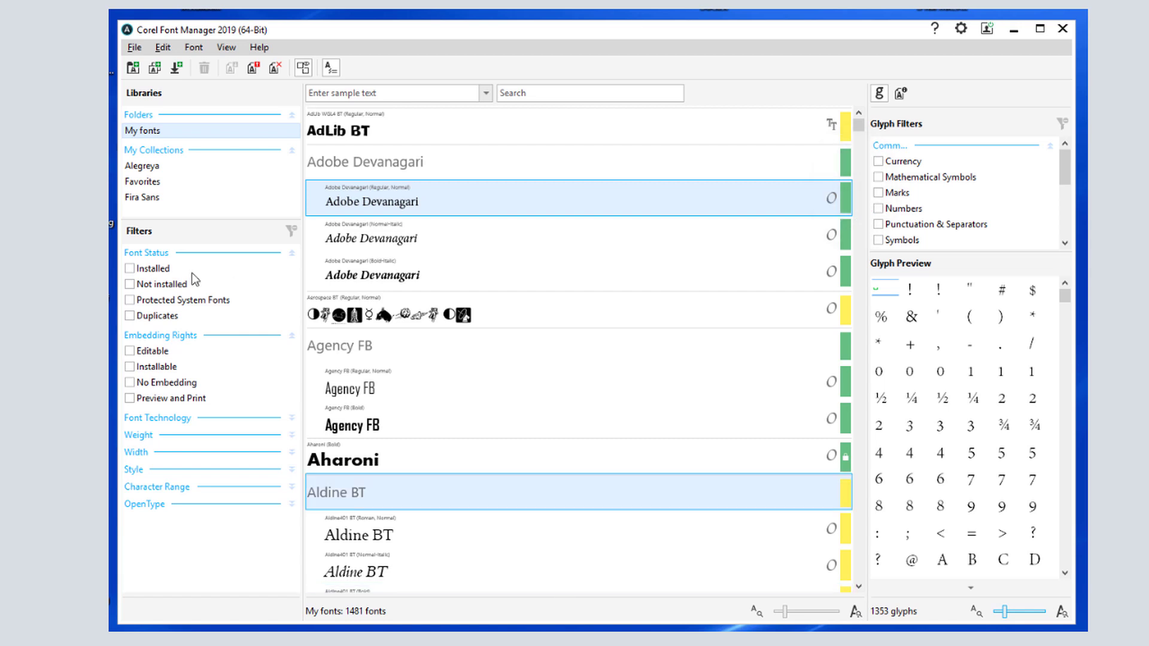
# Step: Try the Font Status filters, ending with Duplicates checked and Not installed unchecked
pyautogui.click(129, 269)
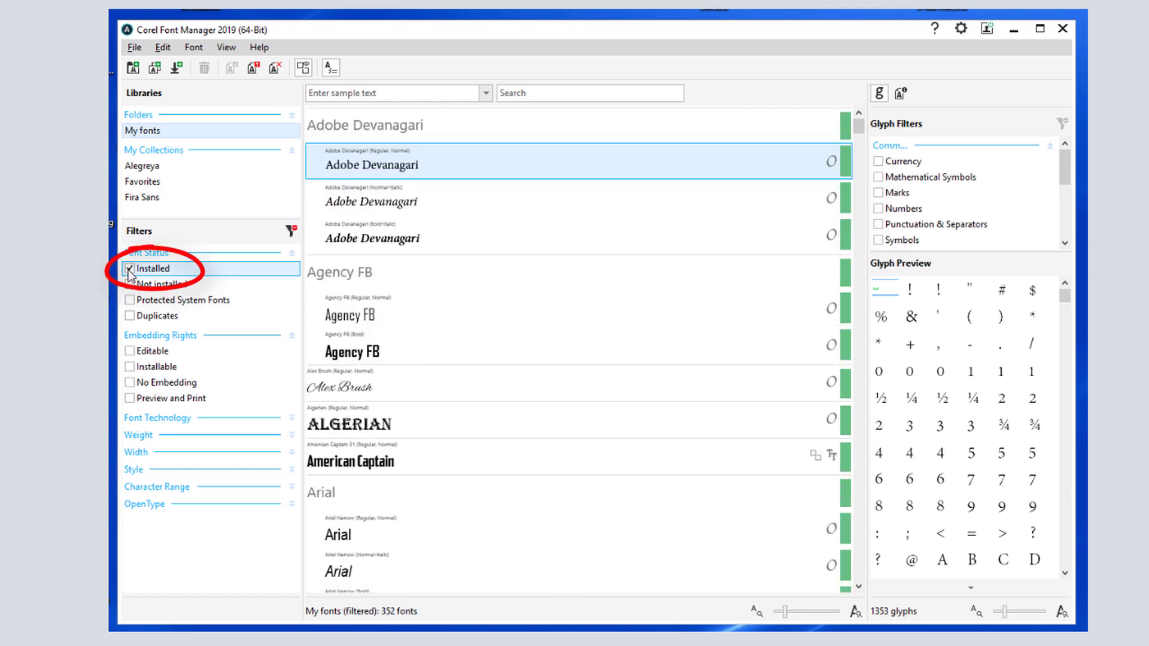
pyautogui.click(130, 269)
pyautogui.click(130, 300)
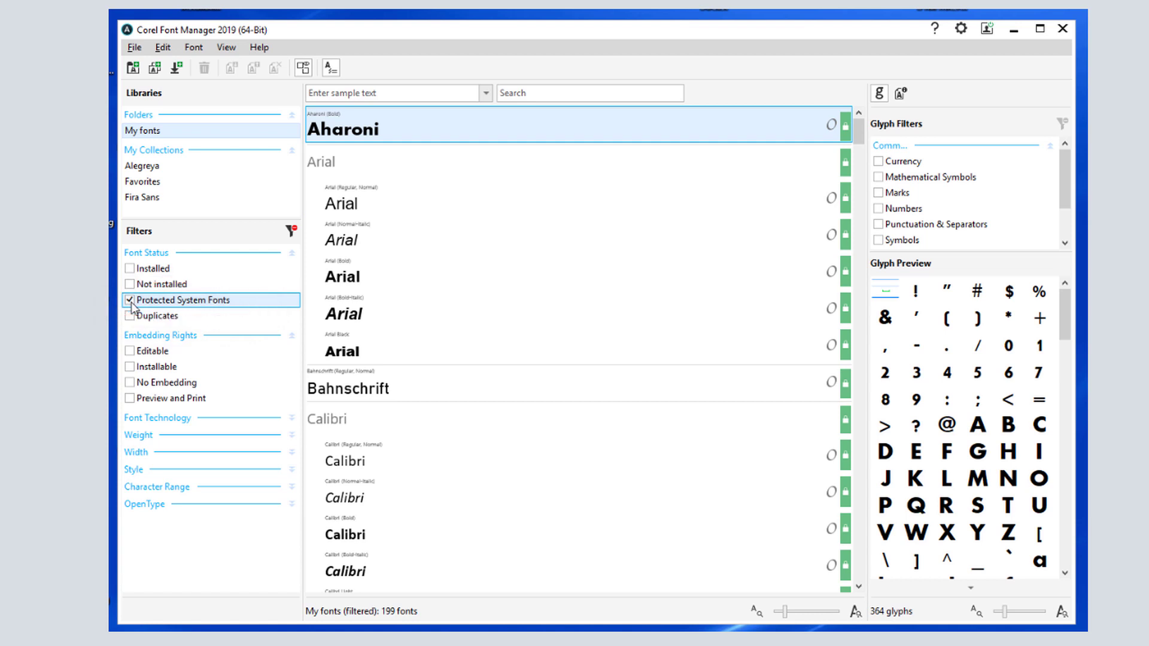
pyautogui.click(130, 300)
pyautogui.click(130, 285)
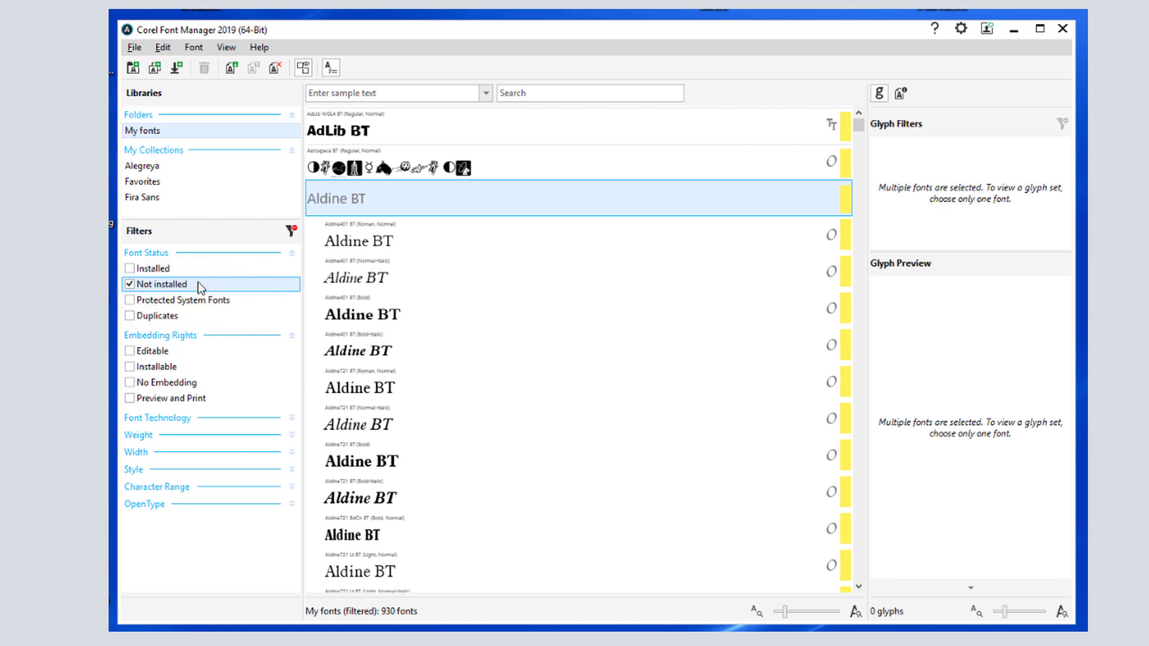
pyautogui.click(201, 286)
pyautogui.click(155, 316)
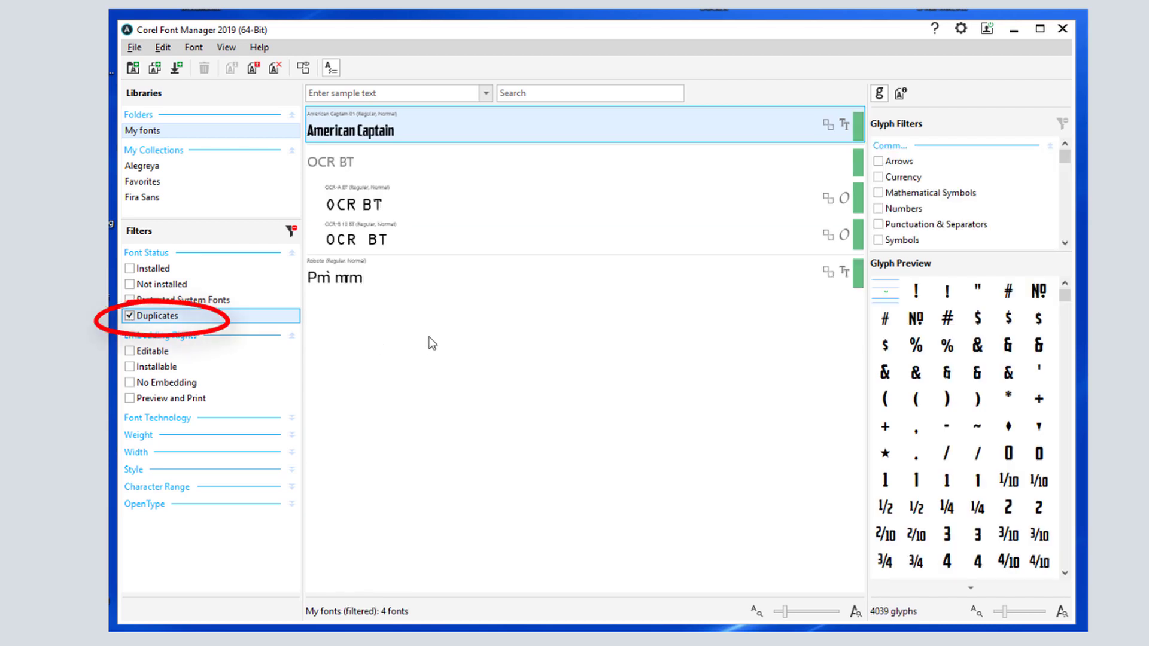
# Step: Show duplicate copies of OCR-A BT, clear the Duplicates filter, and select the OCR BT family
pyautogui.rightClick(386, 208)
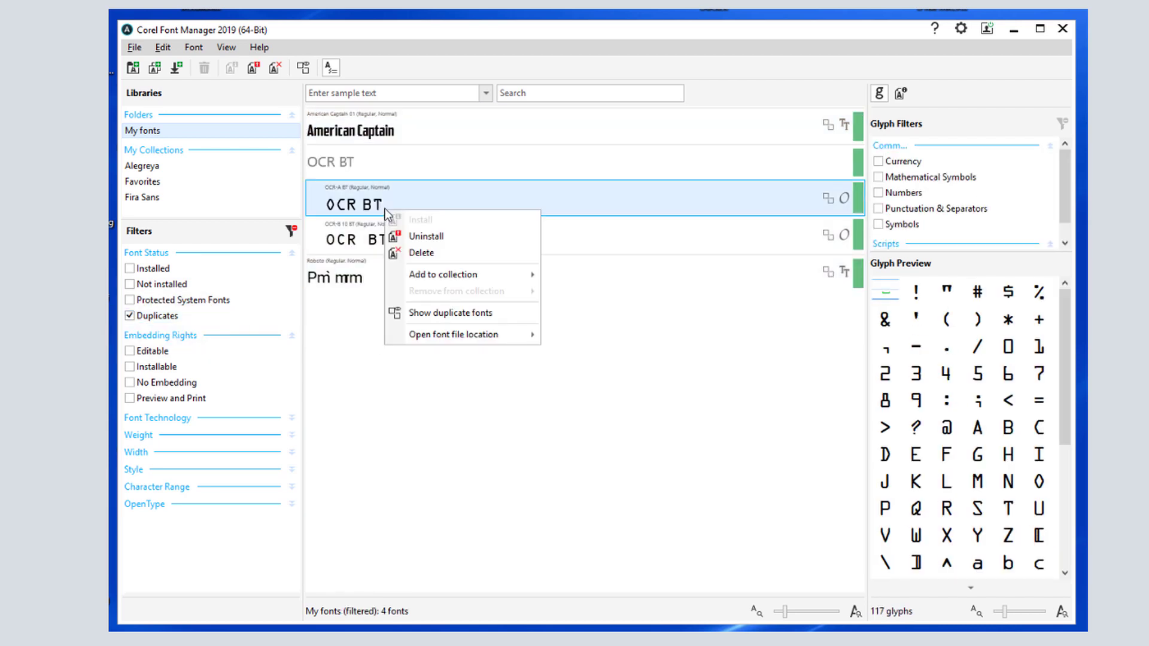
pyautogui.click(516, 318)
pyautogui.rightClick(443, 323)
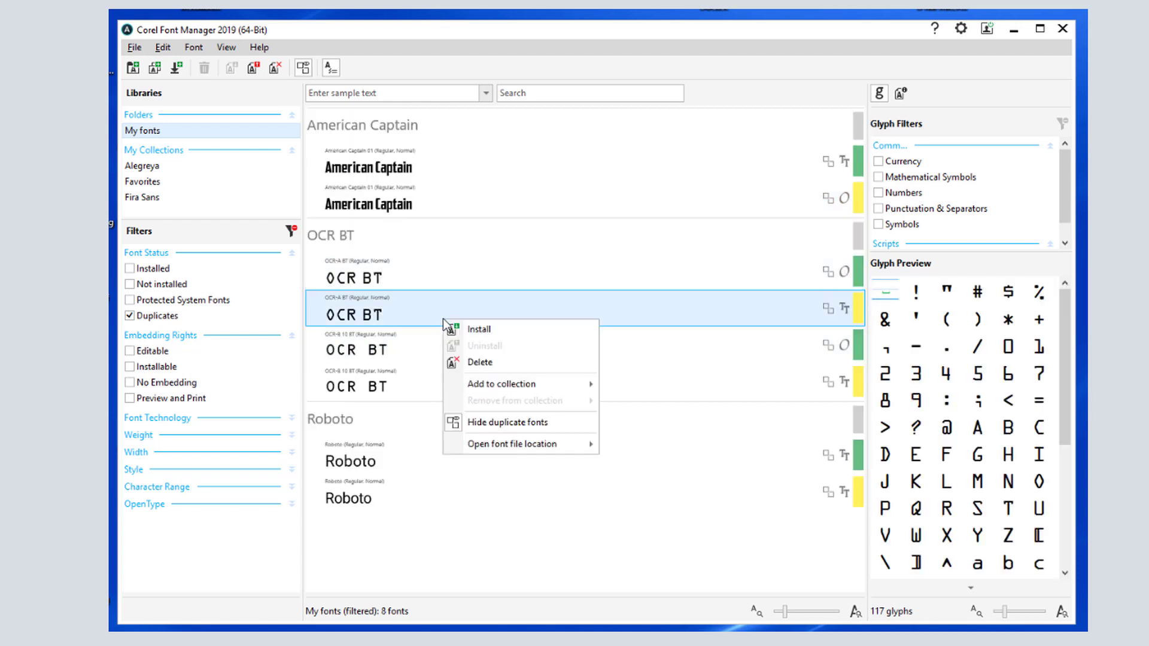
pyautogui.click(510, 364)
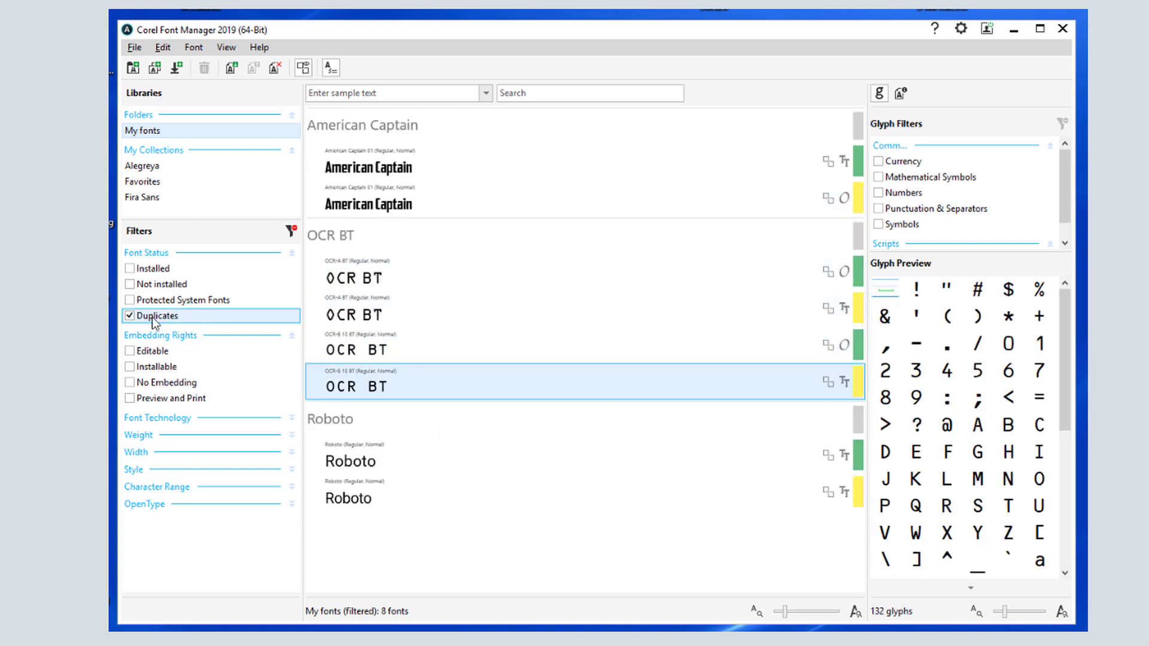
pyautogui.click(129, 316)
pyautogui.click(444, 318)
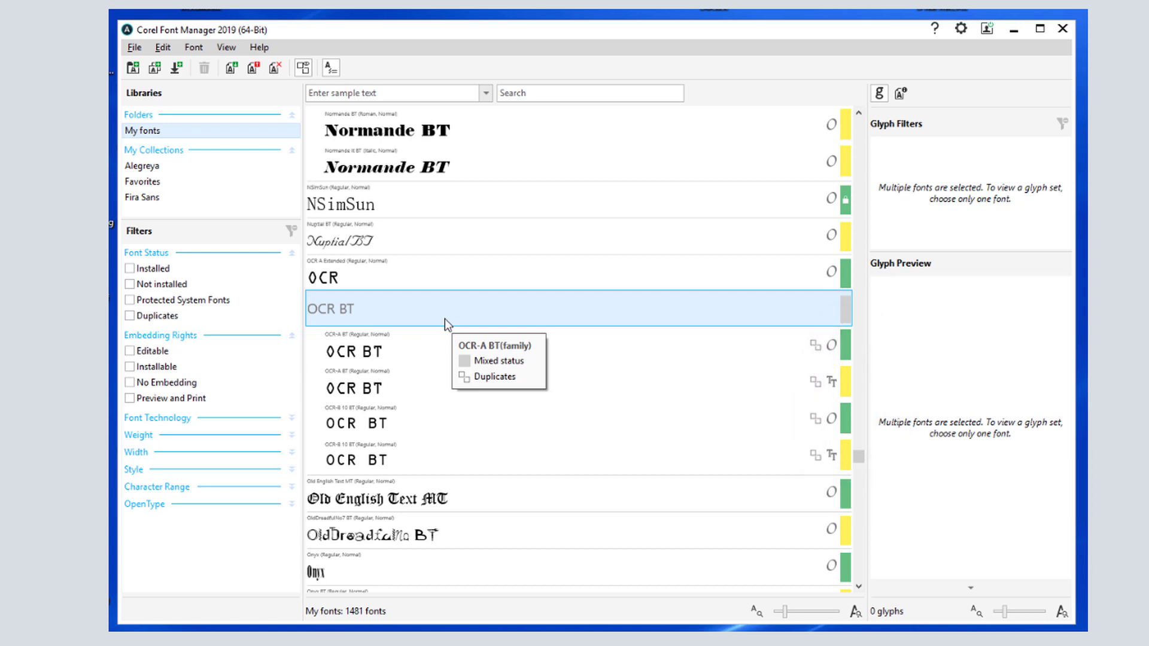
pyautogui.click(465, 165)
pyautogui.rightClick(465, 166)
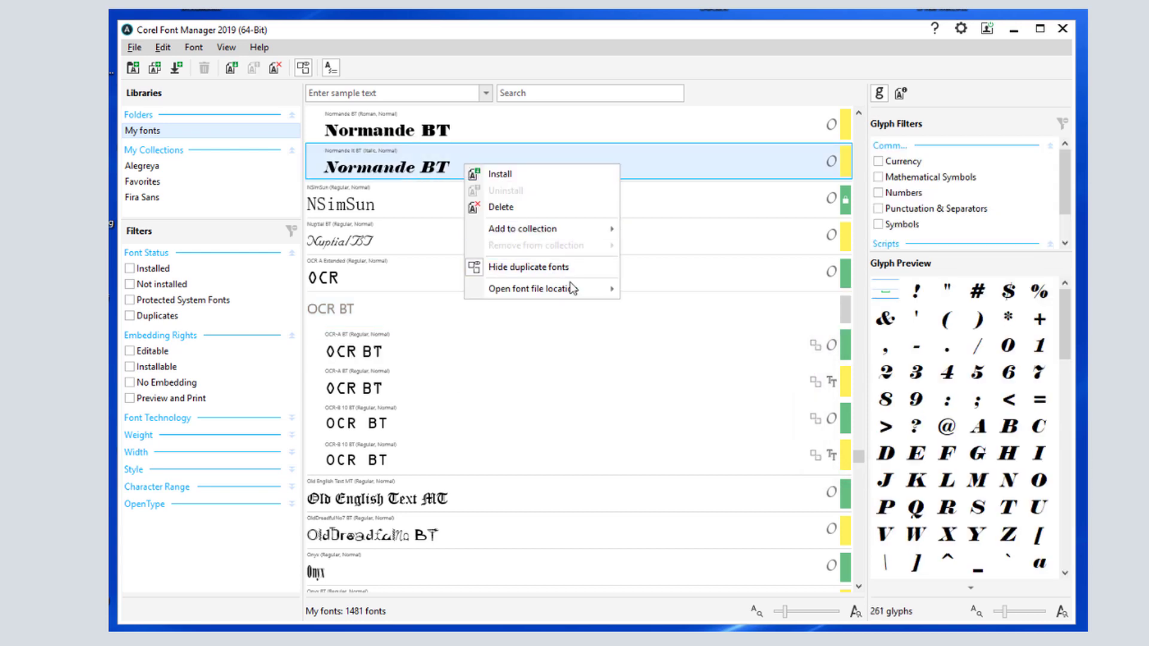
pyautogui.moveTo(578, 288)
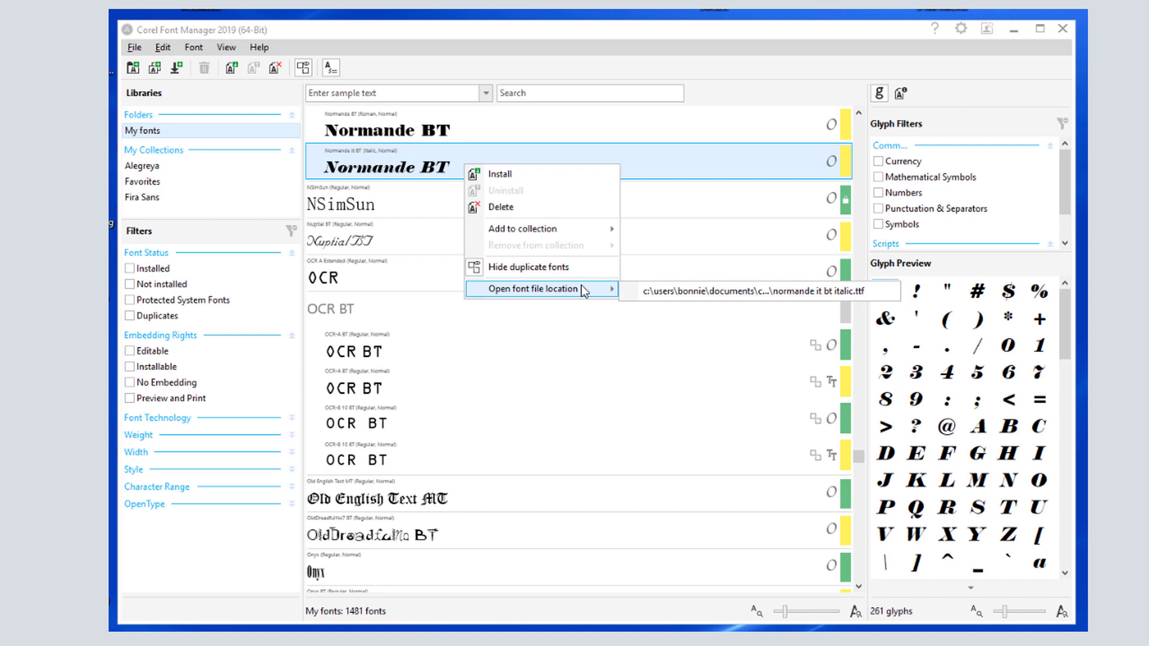
pyautogui.click(858, 587)
pyautogui.scroll(-3, 858, 590)
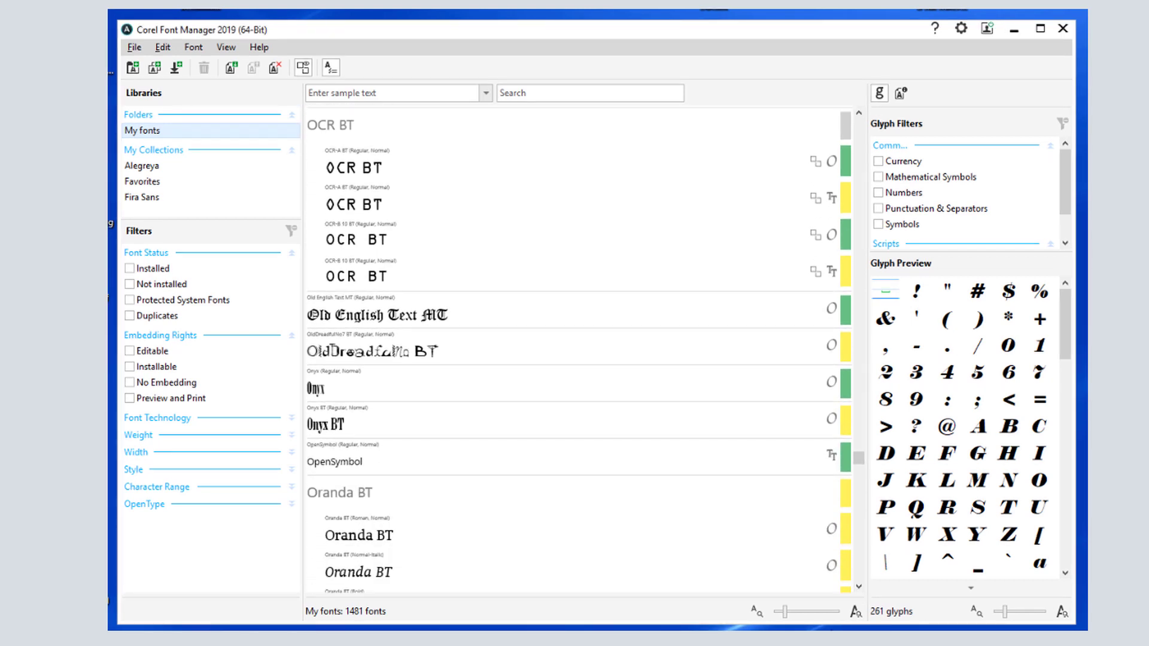
pyautogui.rightClick(530, 318)
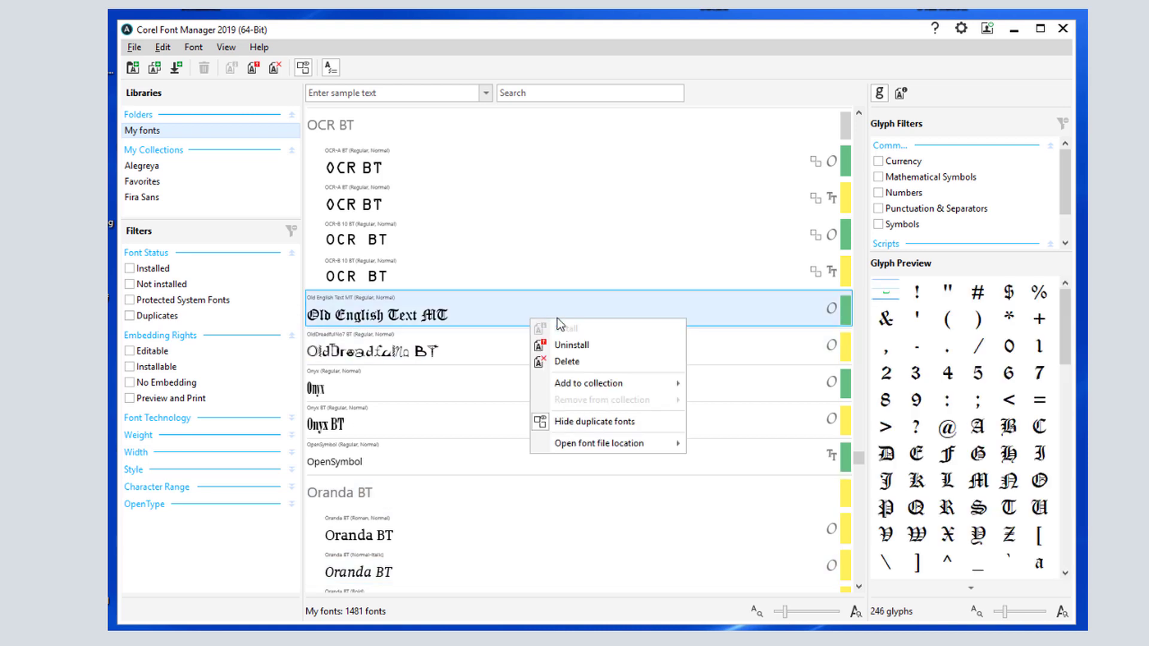
pyautogui.click(608, 346)
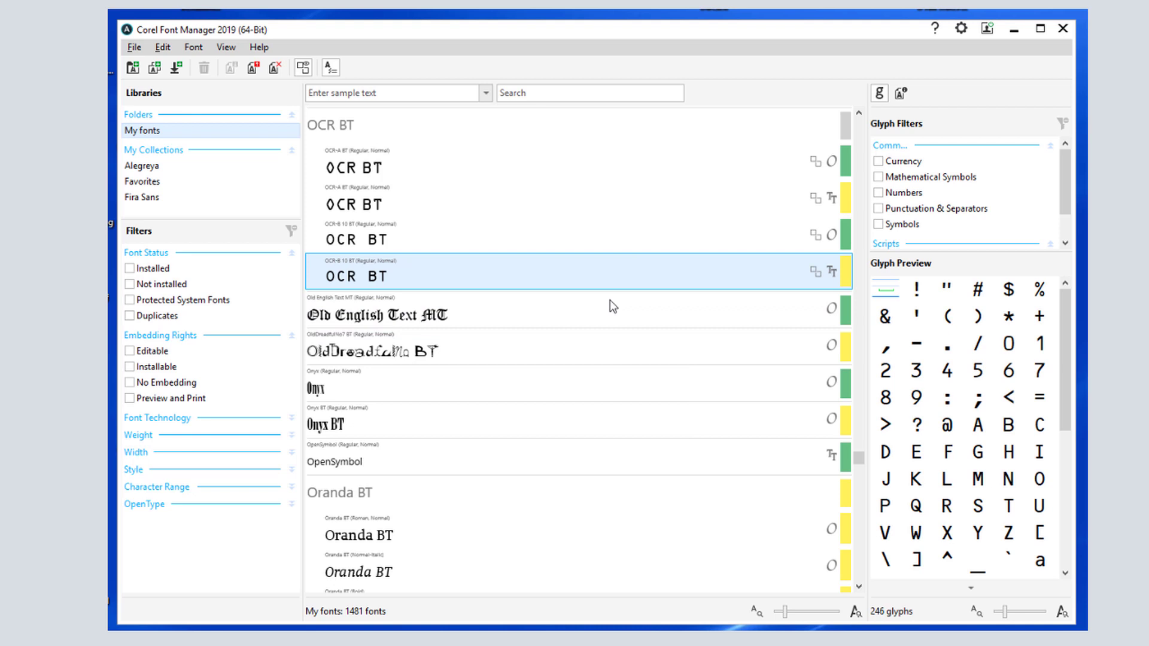
pyautogui.click(617, 347)
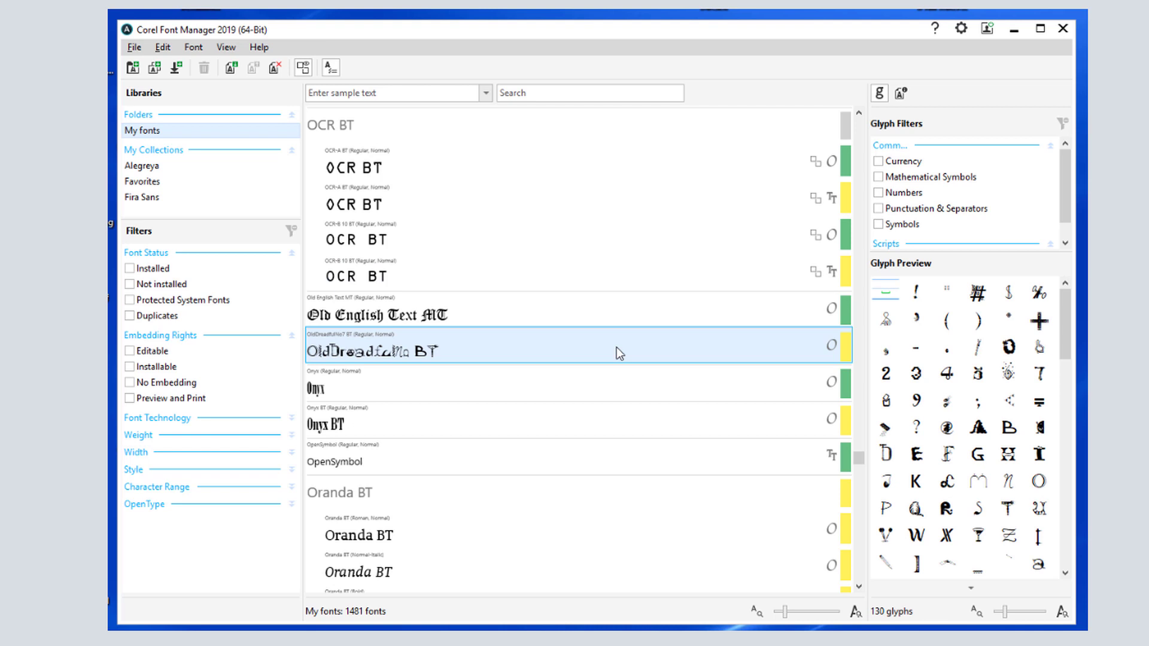
pyautogui.rightClick(616, 347)
pyautogui.click(554, 275)
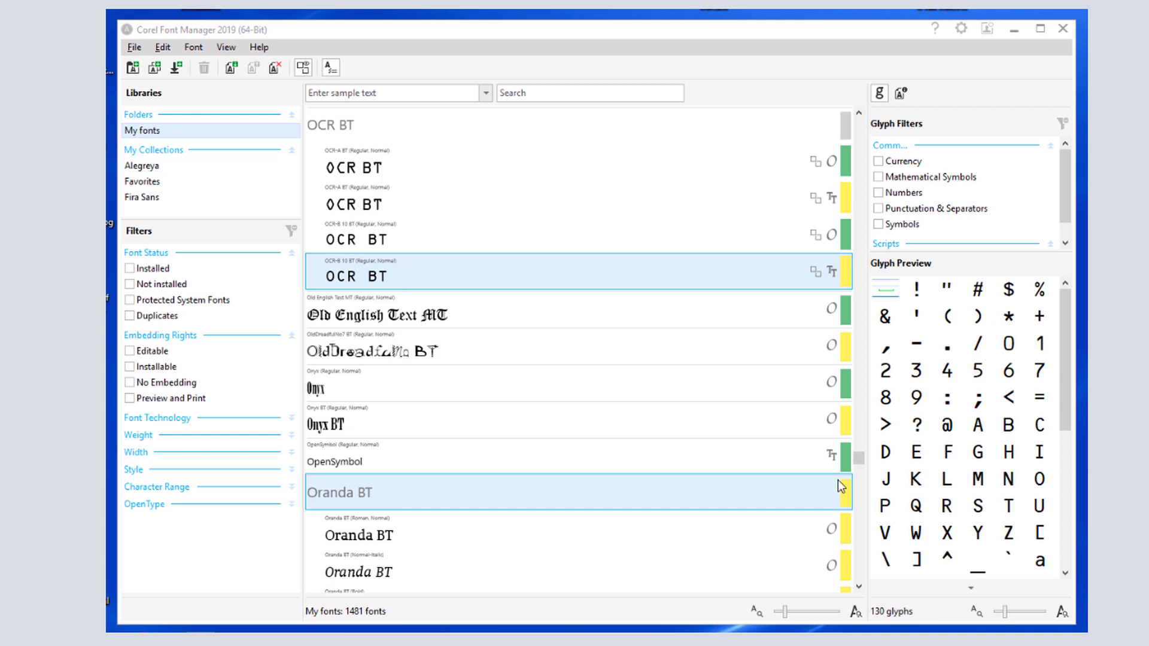
pyautogui.click(855, 187)
pyautogui.moveTo(858, 455); pyautogui.dragTo(859, 124)
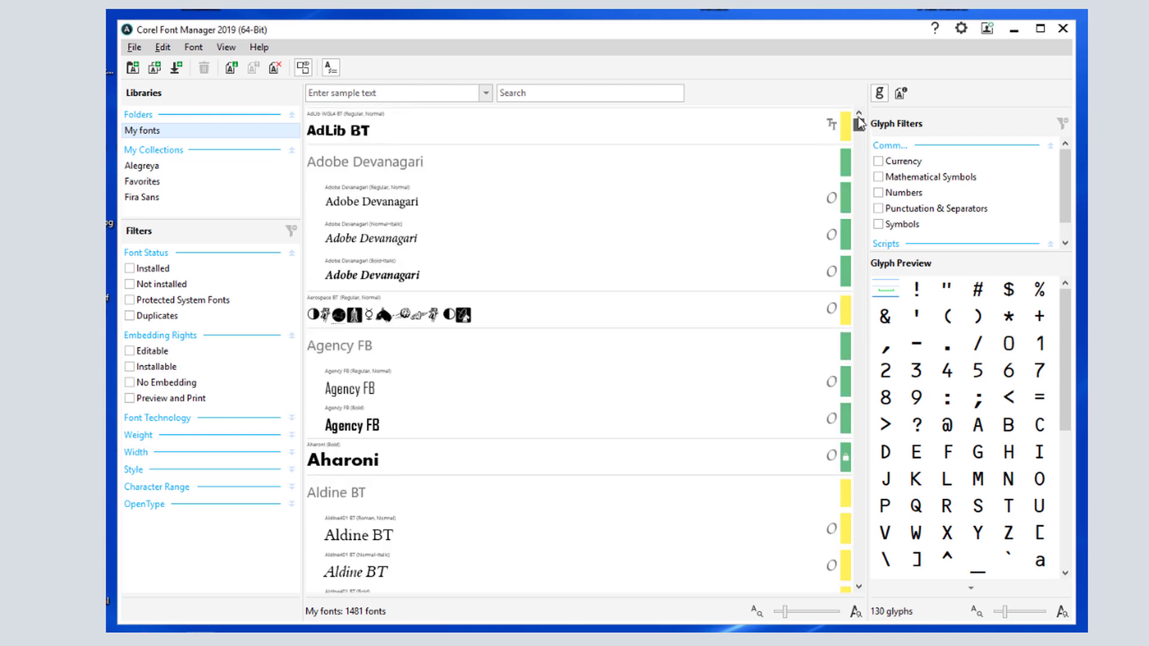
pyautogui.click(422, 93)
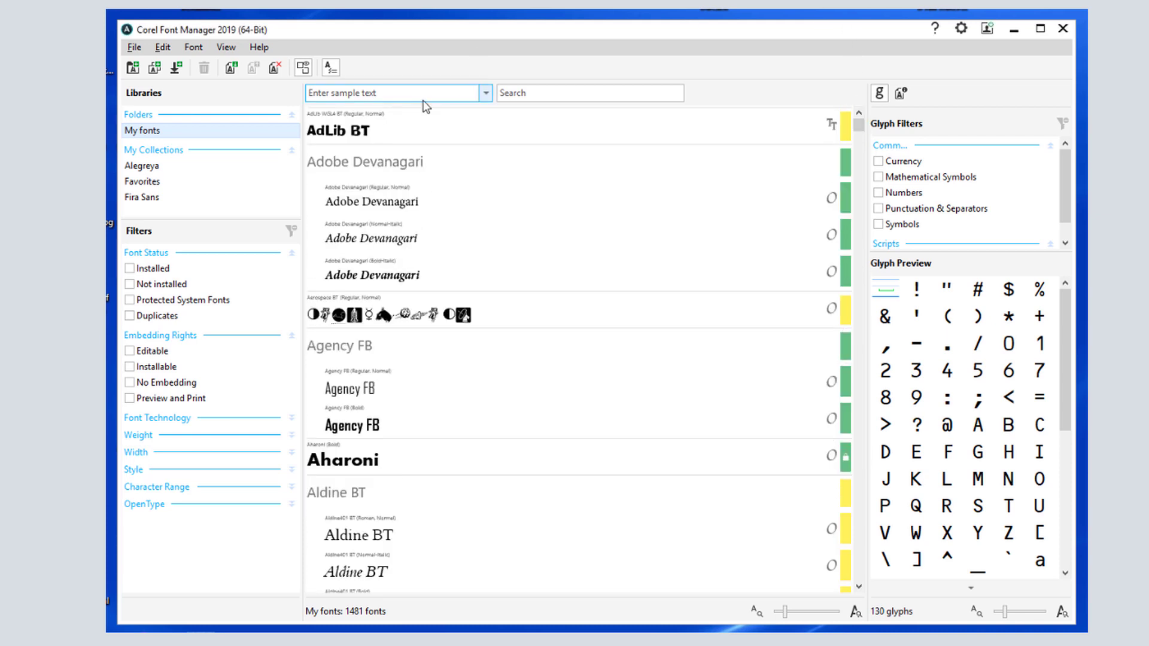
pyautogui.write('Time to celebrate!')
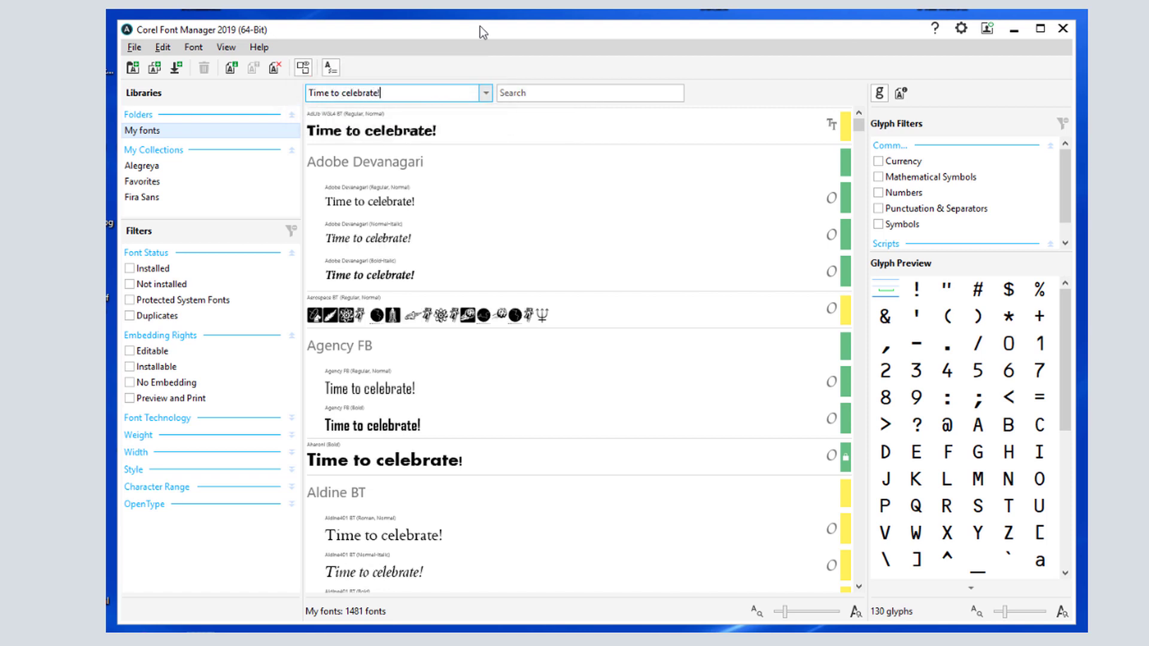
pyautogui.press('BackSpace')
pyautogui.press('BackSpace')
pyautogui.press('BackSpace')
pyautogui.press('BackSpace')
pyautogui.press('BackSpace')
pyautogui.press('BackSpace')
pyautogui.press('BackSpace')
pyautogui.press('BackSpace')
pyautogui.press('BackSpace')
pyautogui.press('BackSpace')
pyautogui.press('BackSpace')
pyautogui.press('BackSpace')
pyautogui.press('BackSpace')
pyautogui.press('BackSpace')
pyautogui.press('BackSpace')
pyautogui.press('BackSpace')
pyautogui.press('BackSpace')
pyautogui.press('BackSpace')
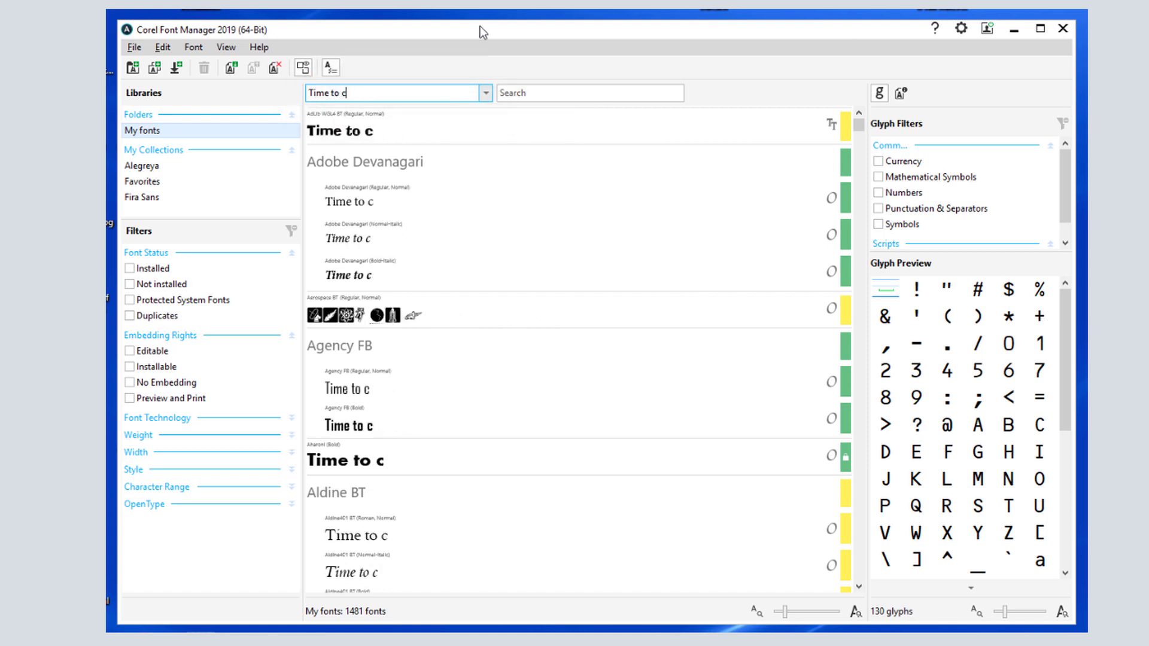
pyautogui.click(644, 96)
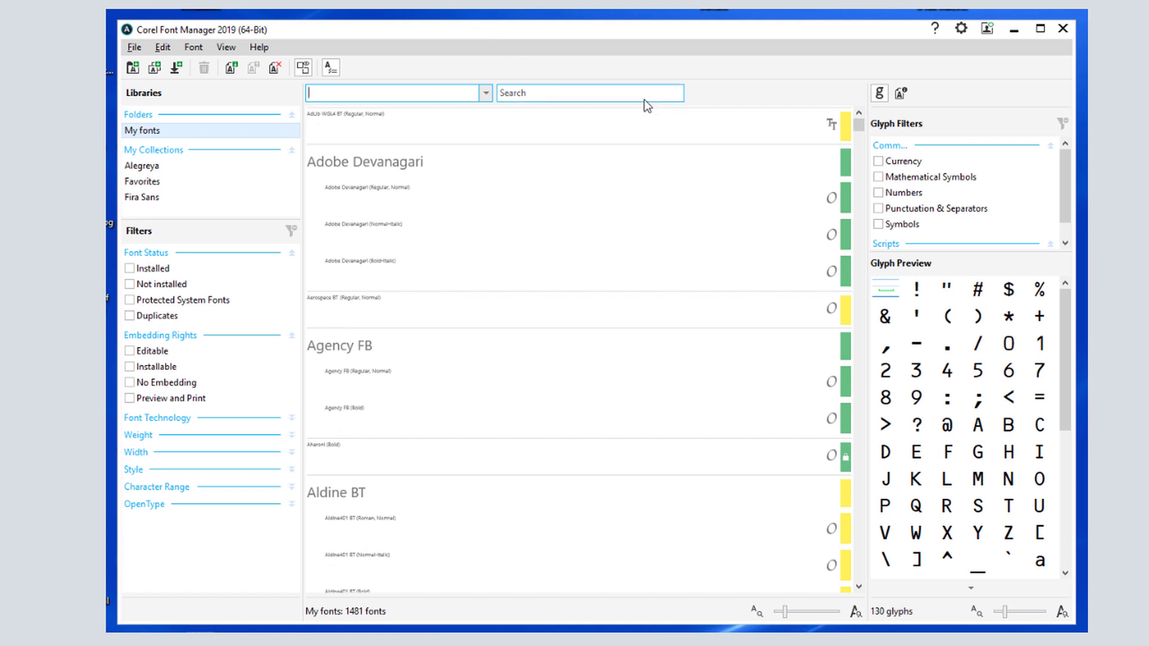
pyautogui.write('devana')
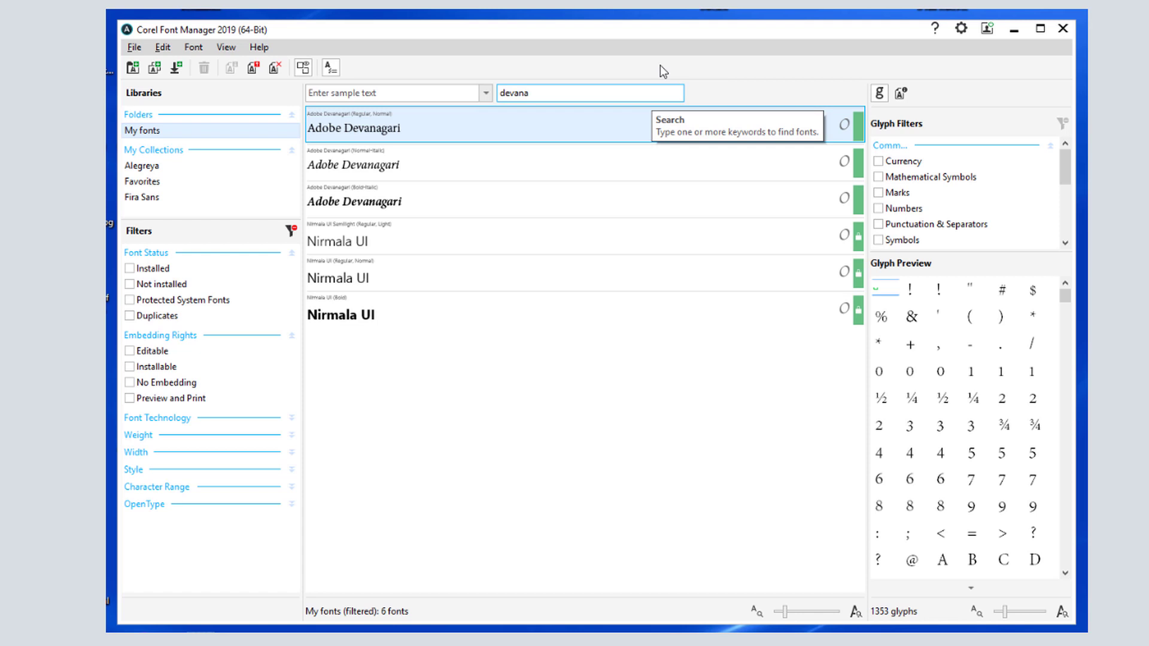
pyautogui.press('BackSpace')
pyautogui.press('BackSpace')
pyautogui.press('BackSpace')
pyautogui.press('BackSpace')
pyautogui.press('BackSpace')
pyautogui.press('BackSpace')
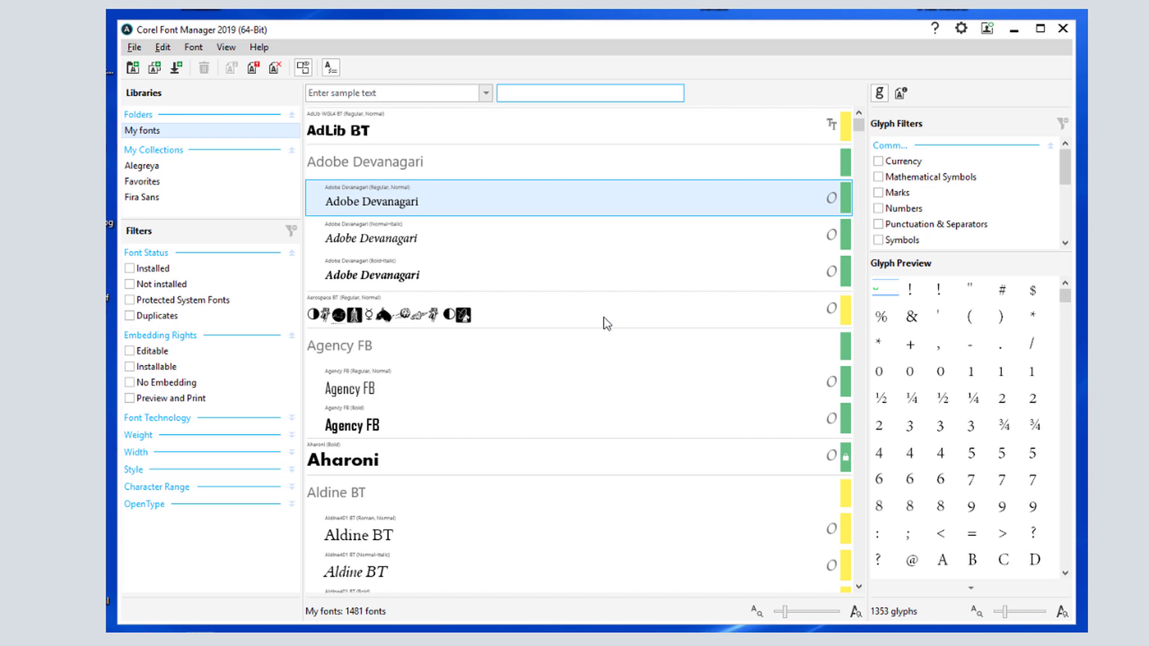
# Step: For Agency FB, filter glyphs to Numbers and Currency, briefly adding and removing Greek
pyautogui.click(587, 386)
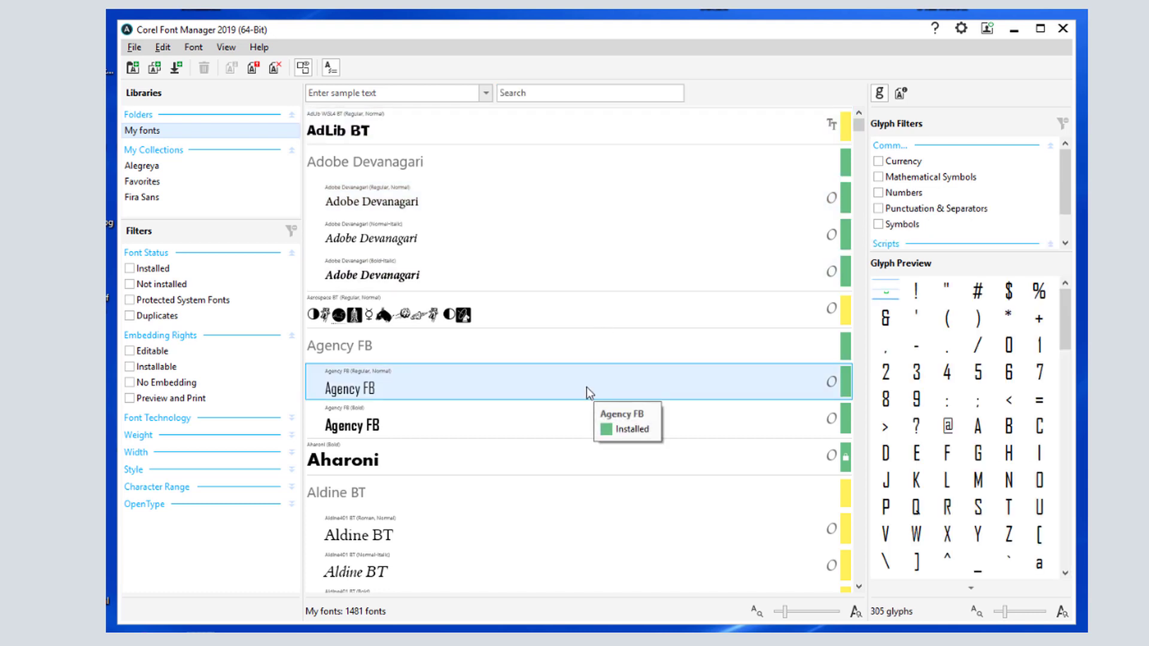
pyautogui.scroll(-1, 1068, 355)
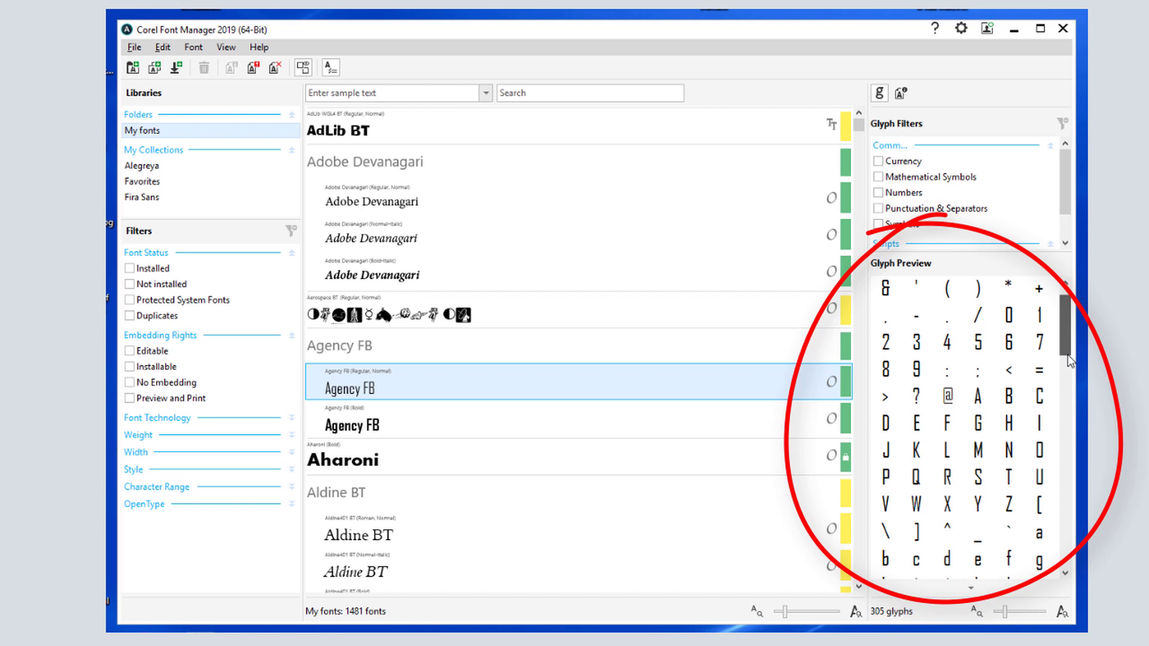
pyautogui.scroll(-5, 1067, 356)
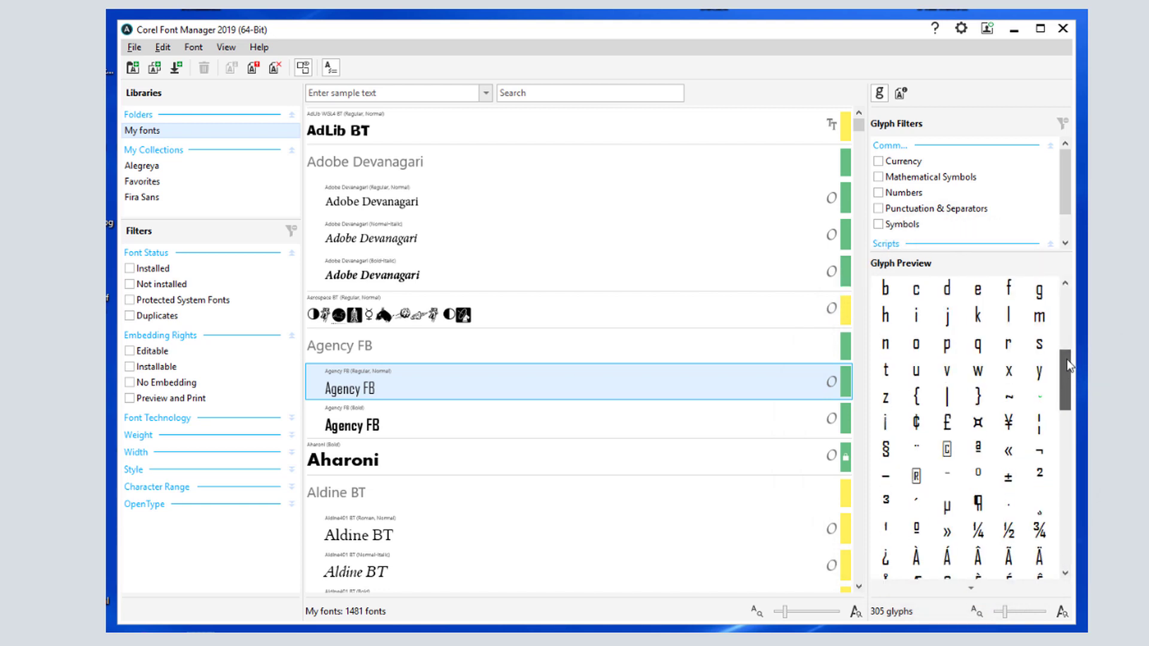
pyautogui.moveTo(1070, 367); pyautogui.dragTo(1065, 300)
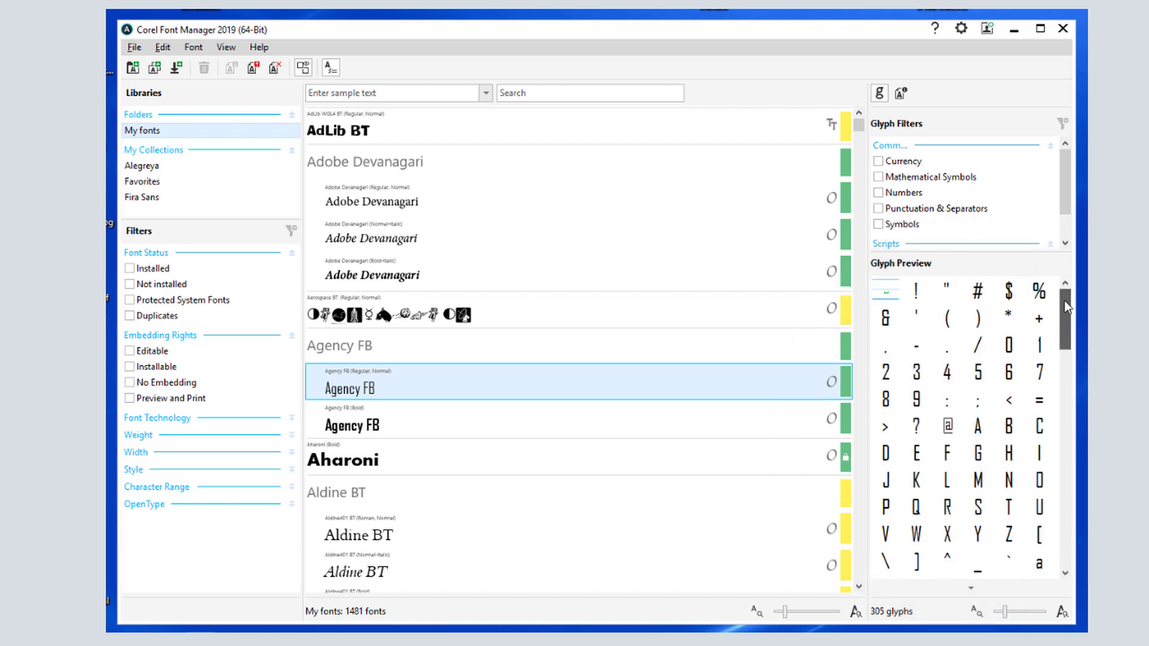
pyautogui.click(880, 194)
pyautogui.click(878, 161)
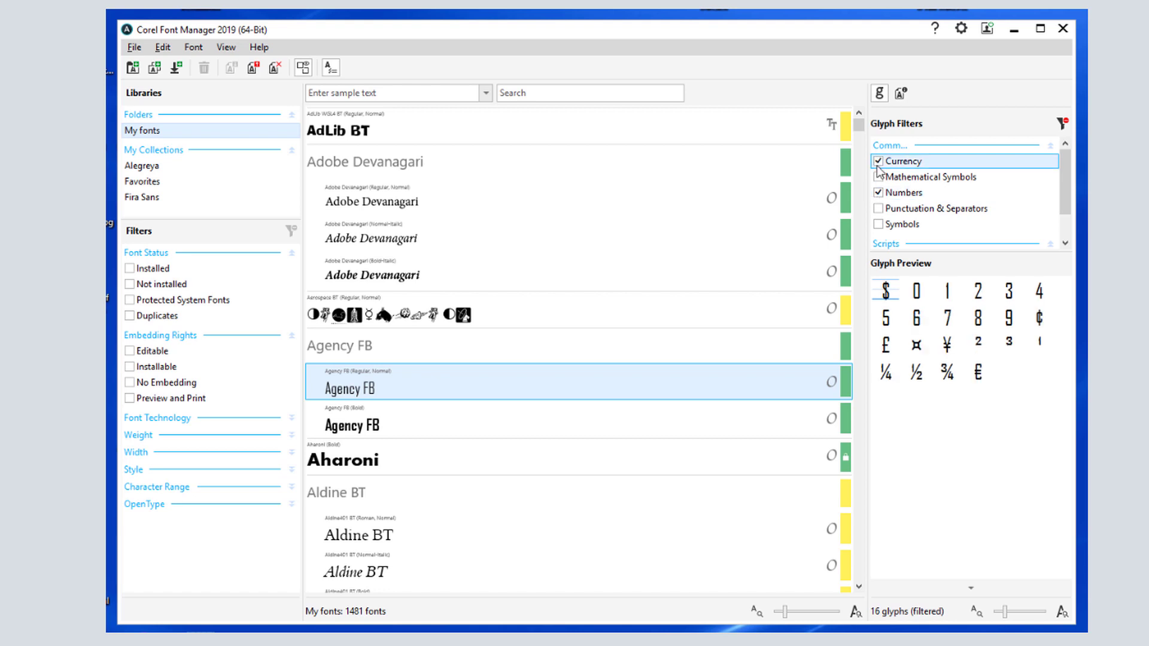
pyautogui.scroll(-1, 1046, 239)
pyautogui.click(878, 238)
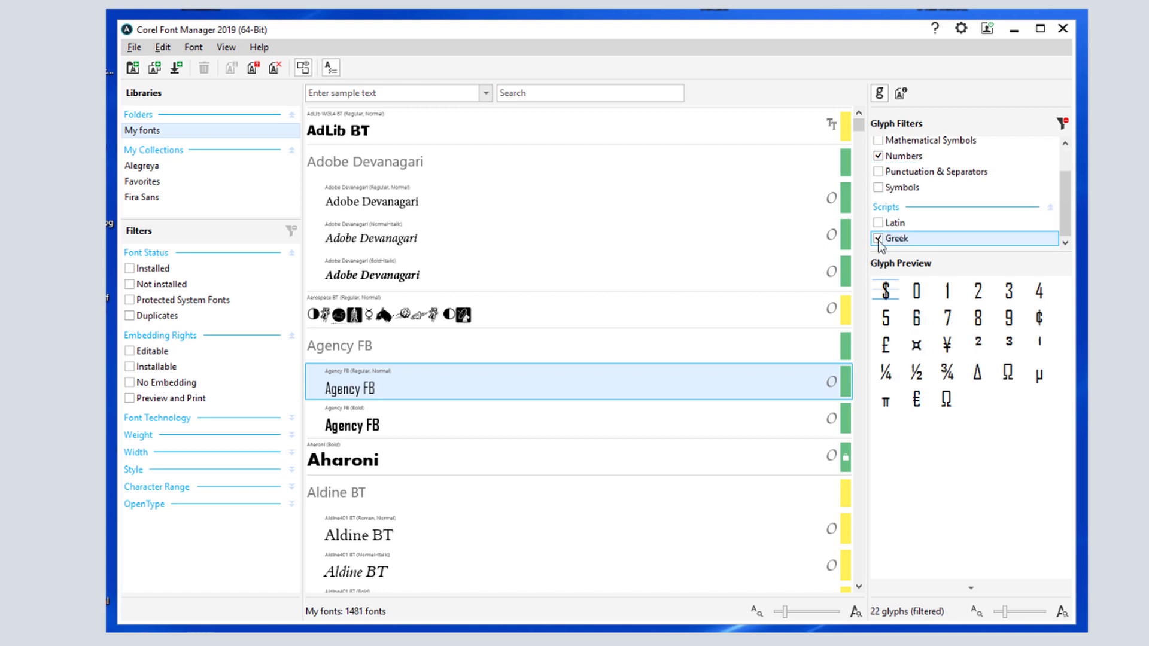
pyautogui.click(878, 239)
# Step: Select American Captain and toggle Stylistic Set 1 and 2 glyphs on, then off
pyautogui.scroll(-12, 712, 365)
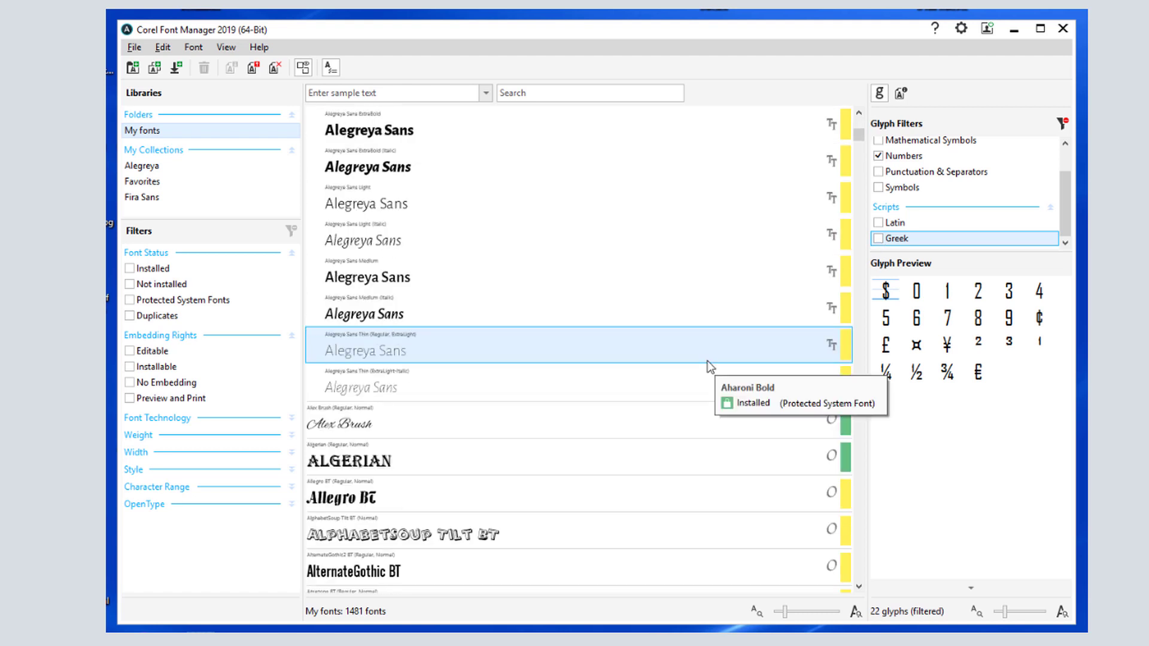
pyautogui.scroll(-3, 710, 367)
pyautogui.click(583, 281)
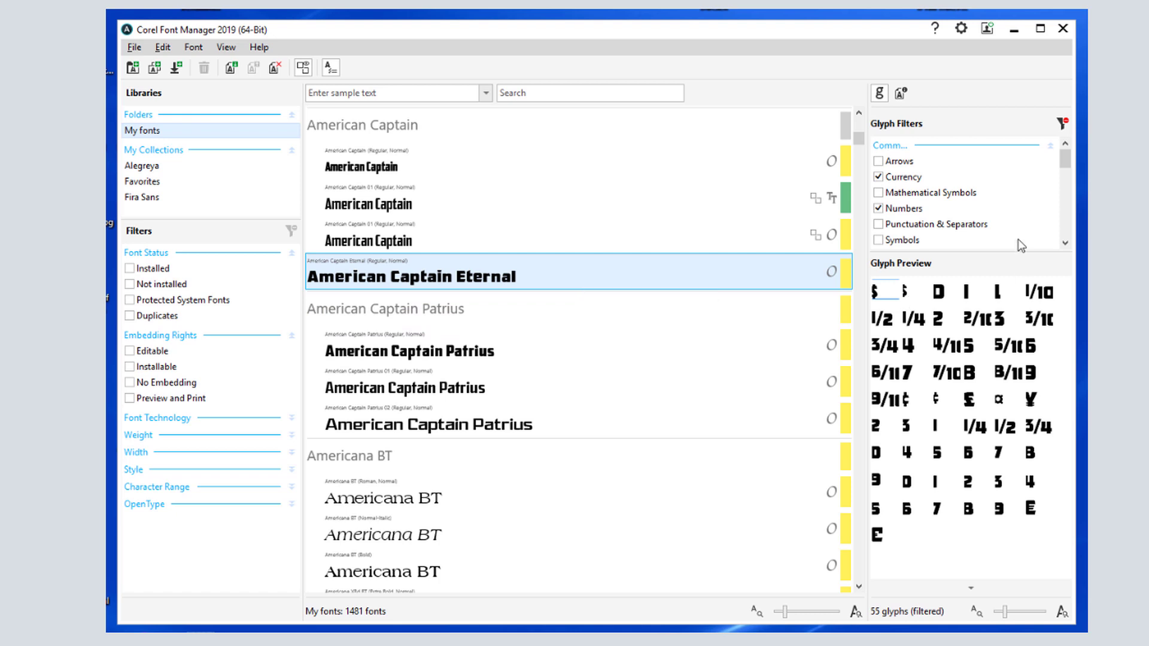
pyautogui.scroll(-3, 1018, 238)
pyautogui.click(879, 223)
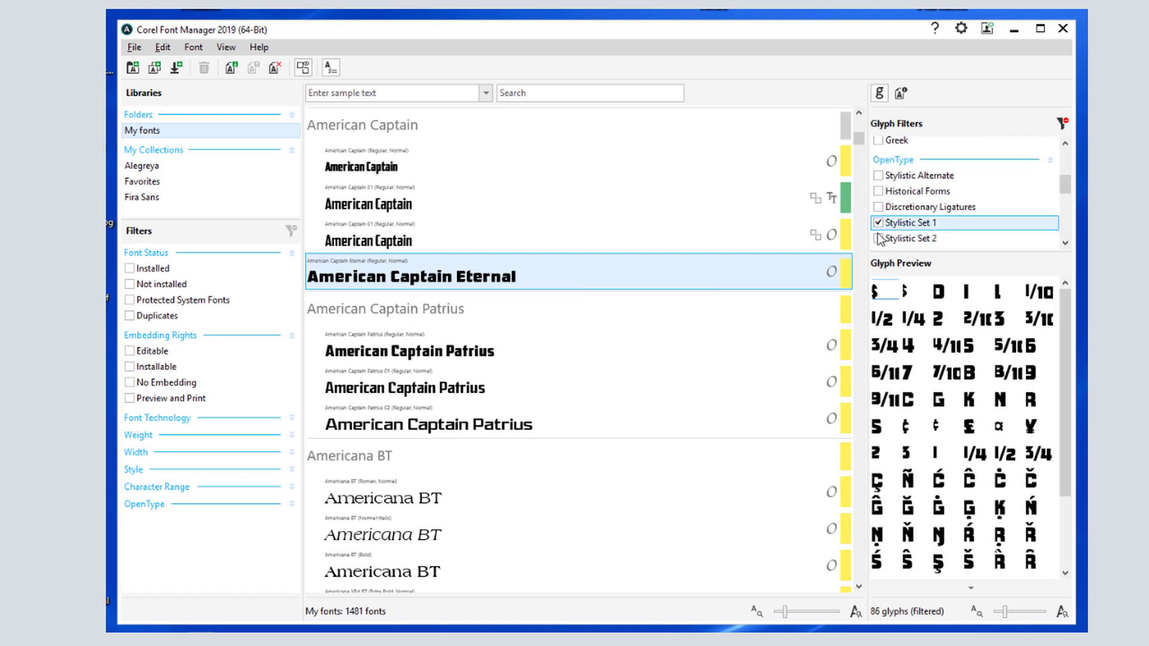
pyautogui.click(878, 239)
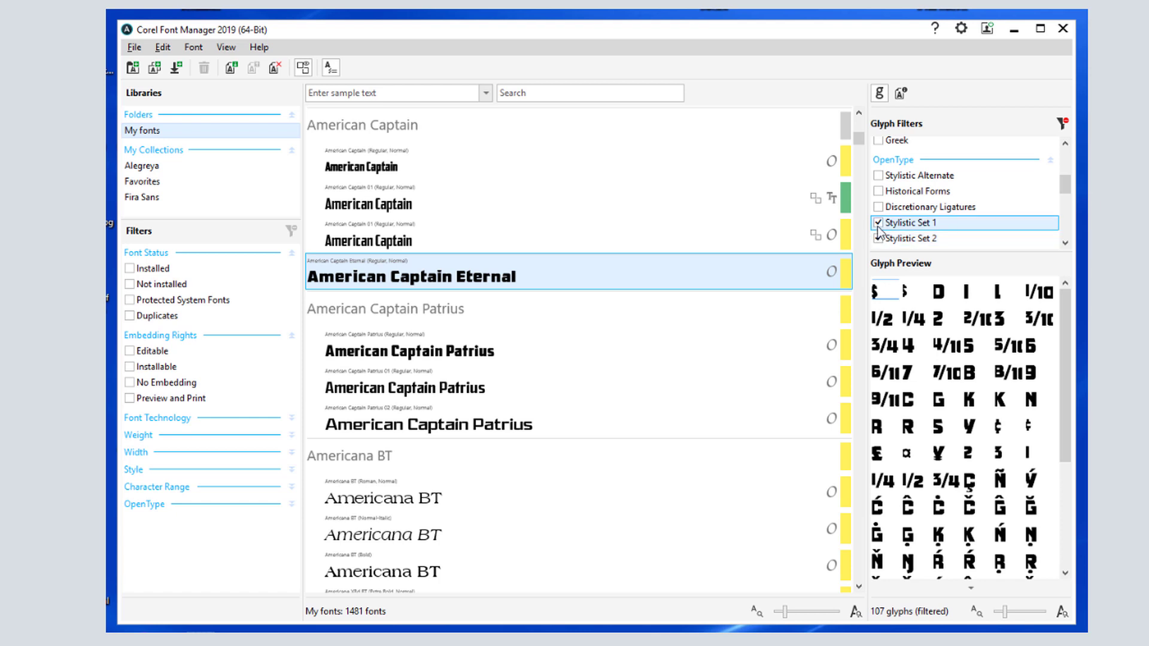
pyautogui.click(878, 223)
pyautogui.click(878, 238)
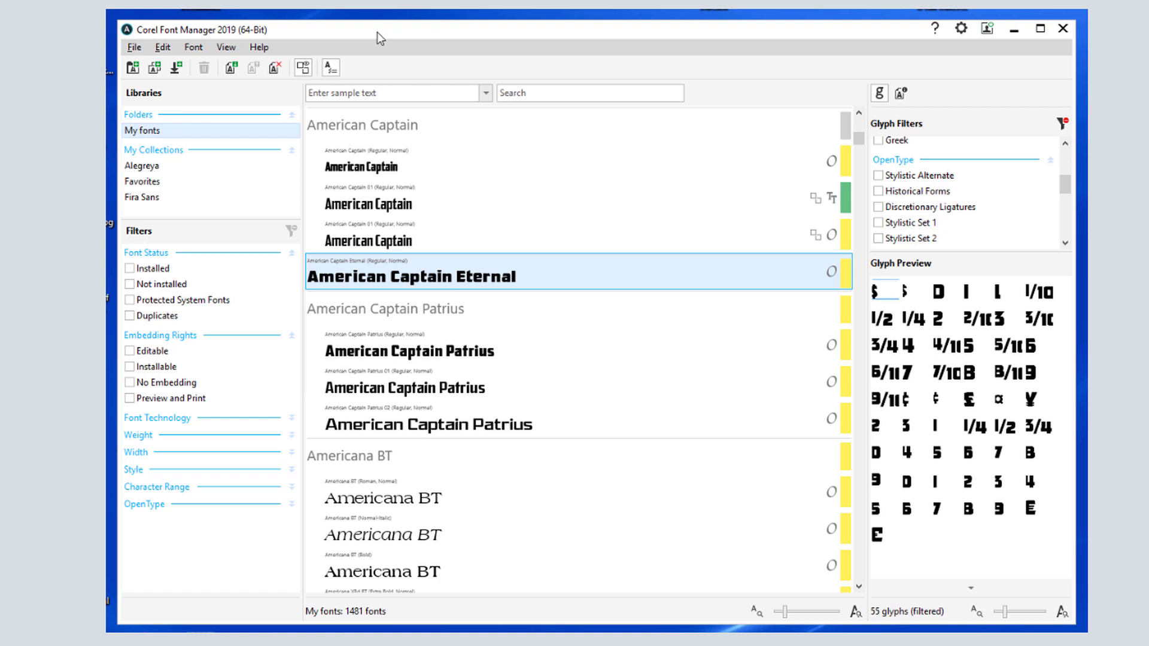
# Step: Add the Desktop's Fun Fonts folder to the font libraries
pyautogui.click(134, 69)
pyautogui.click(320, 125)
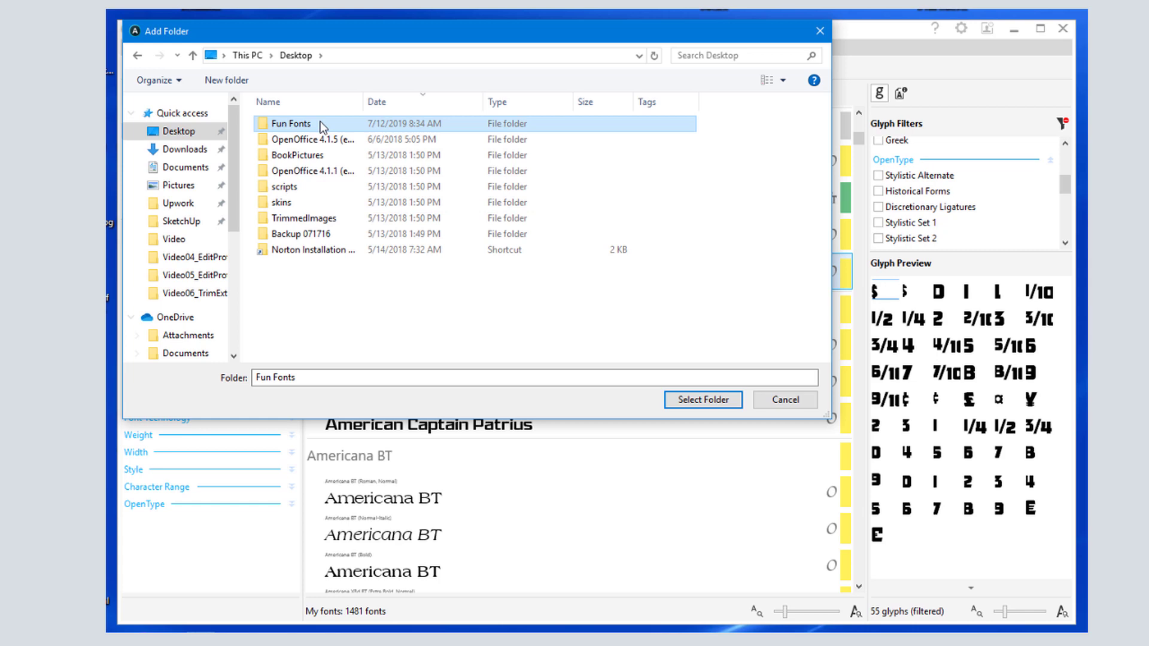
pyautogui.click(698, 402)
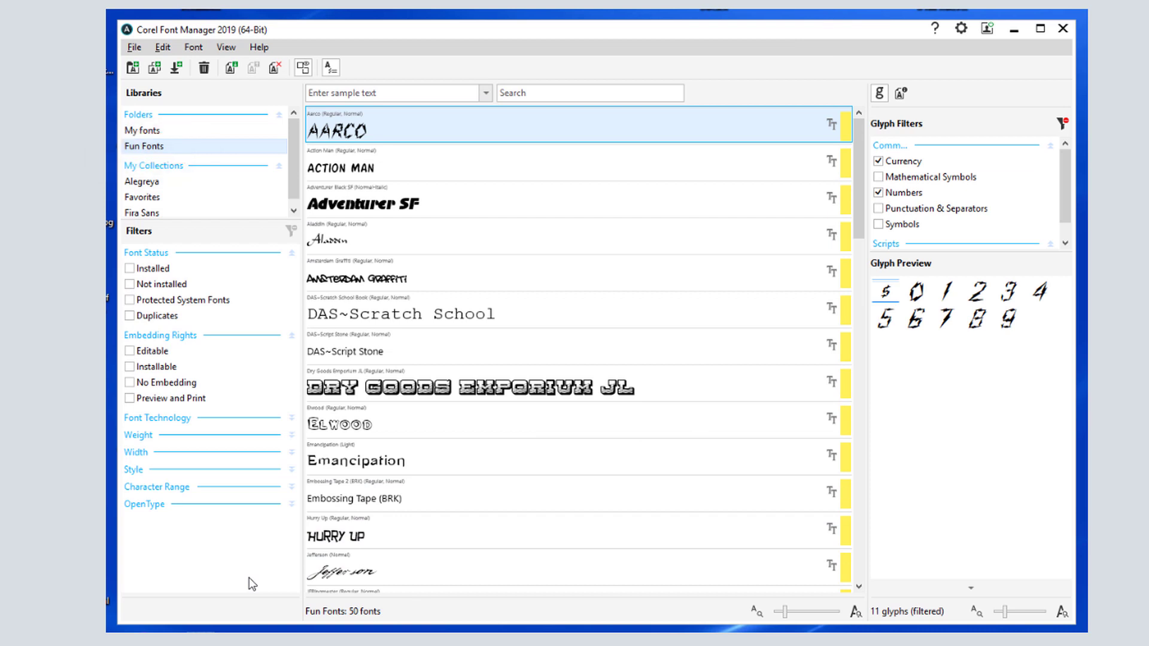
# Step: Add Adventurer SF and the italic Adobe Devanagari to the Favorites collection
pyautogui.click(164, 132)
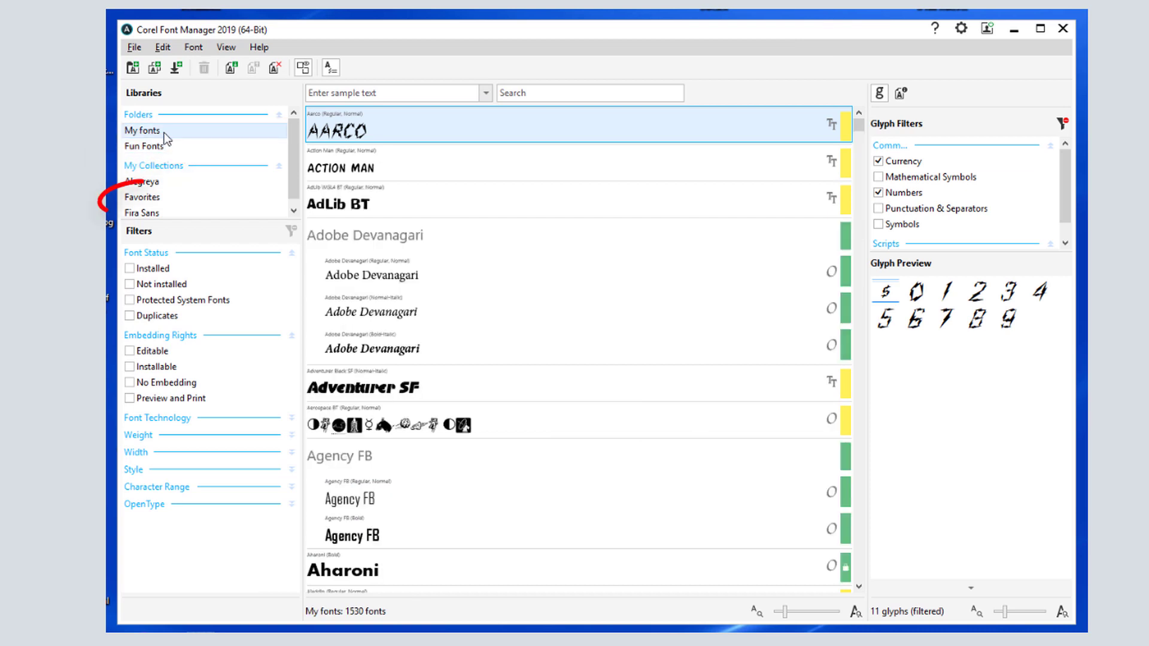
pyautogui.moveTo(454, 199); pyautogui.dragTo(172, 204)
pyautogui.click(416, 314)
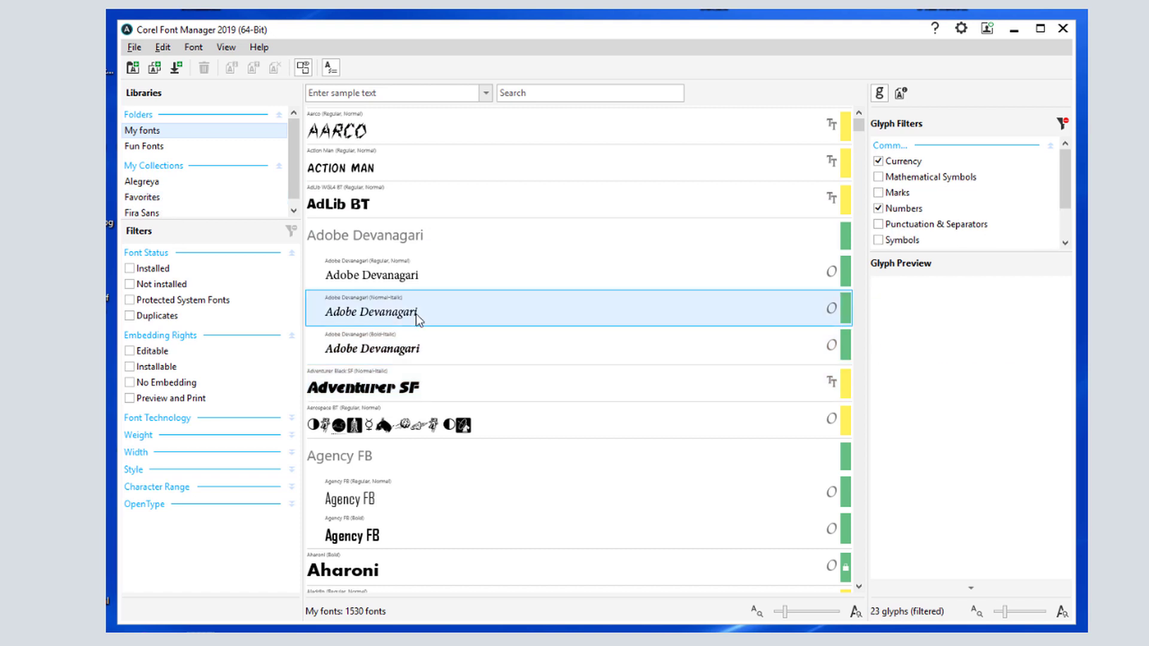
pyautogui.rightClick(435, 312)
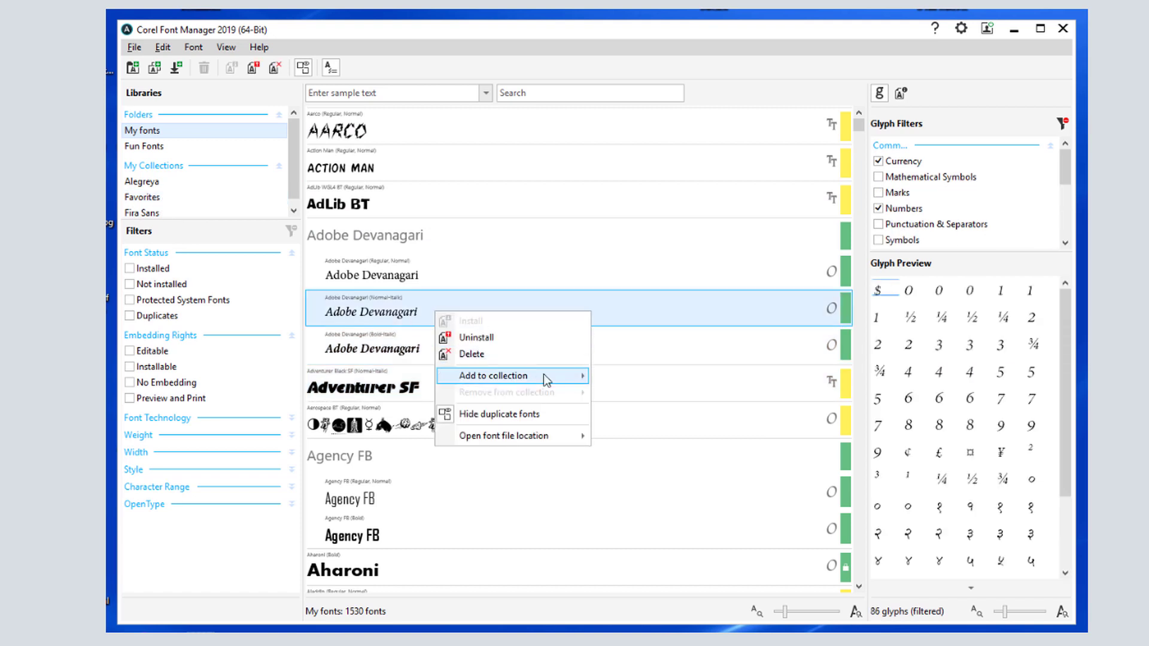
pyautogui.moveTo(538, 375)
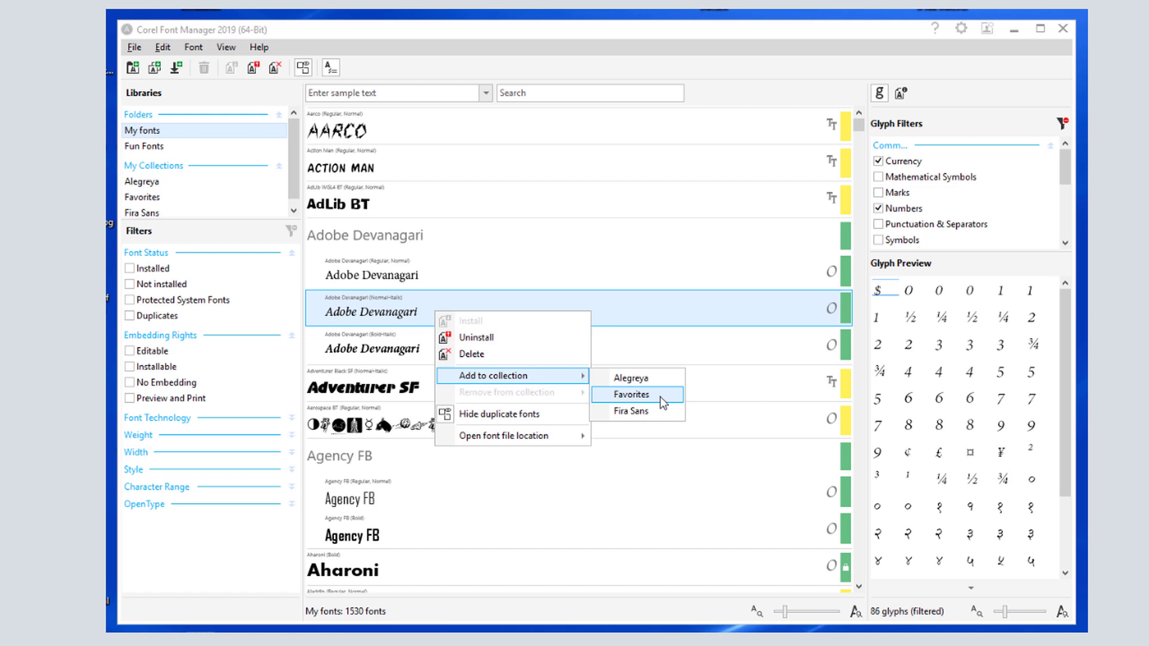
pyautogui.click(660, 397)
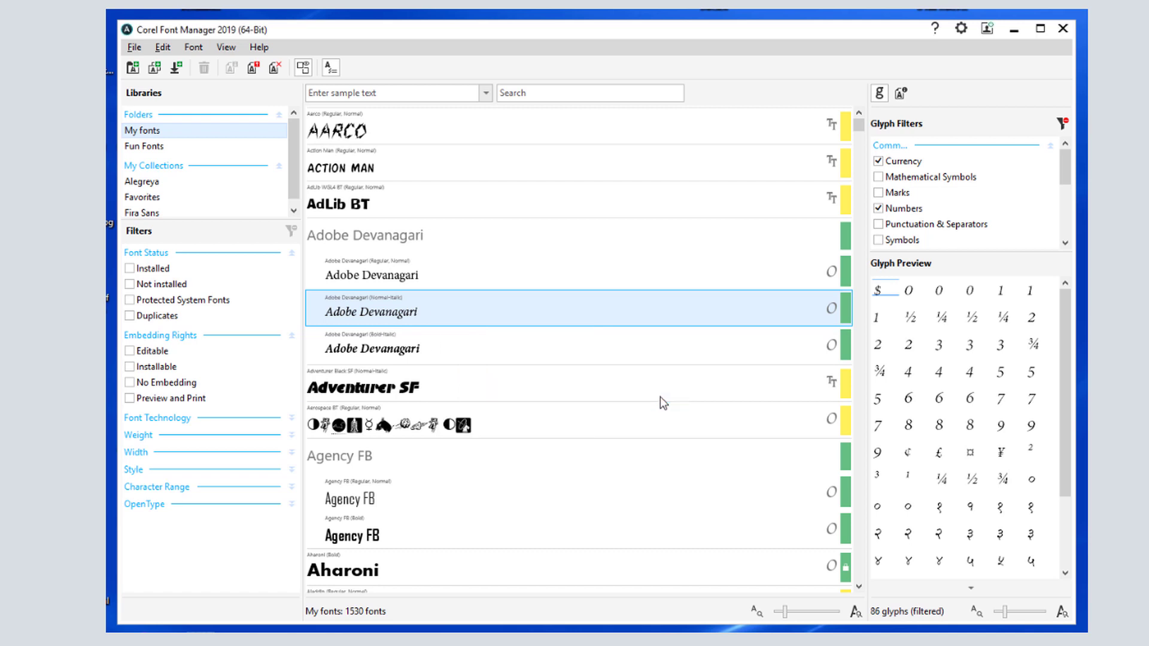
# Step: Remove Adventurer SF from Favorites, then view the Alegreya and Fira Sans collections
pyautogui.click(142, 197)
pyautogui.rightClick(396, 206)
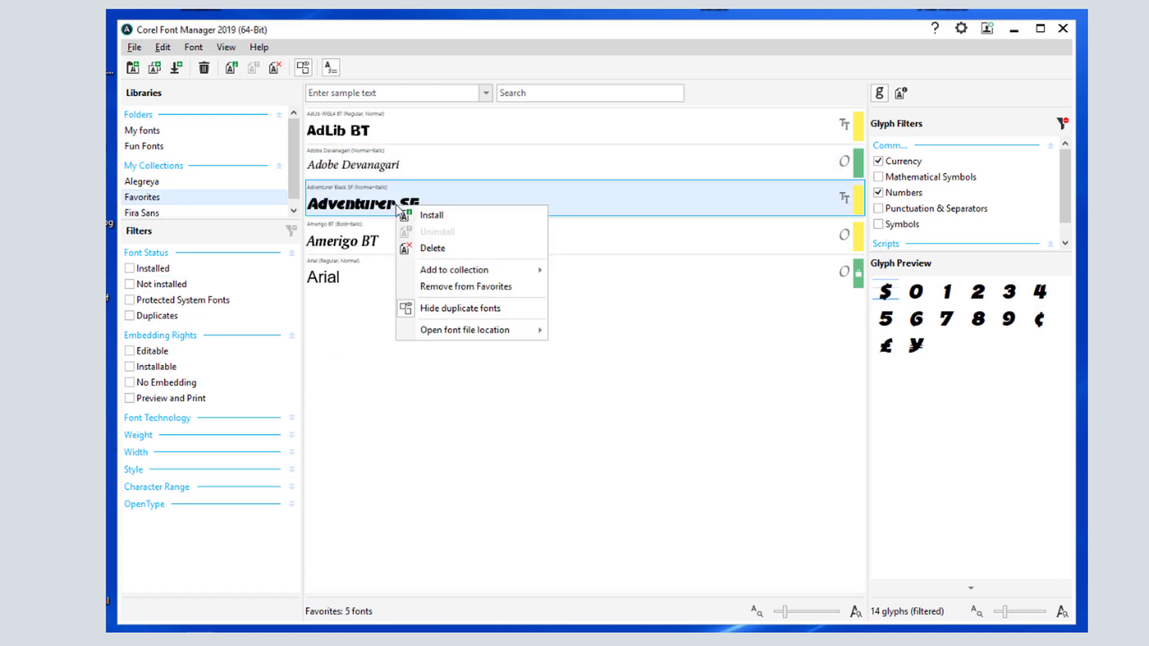
pyautogui.click(527, 290)
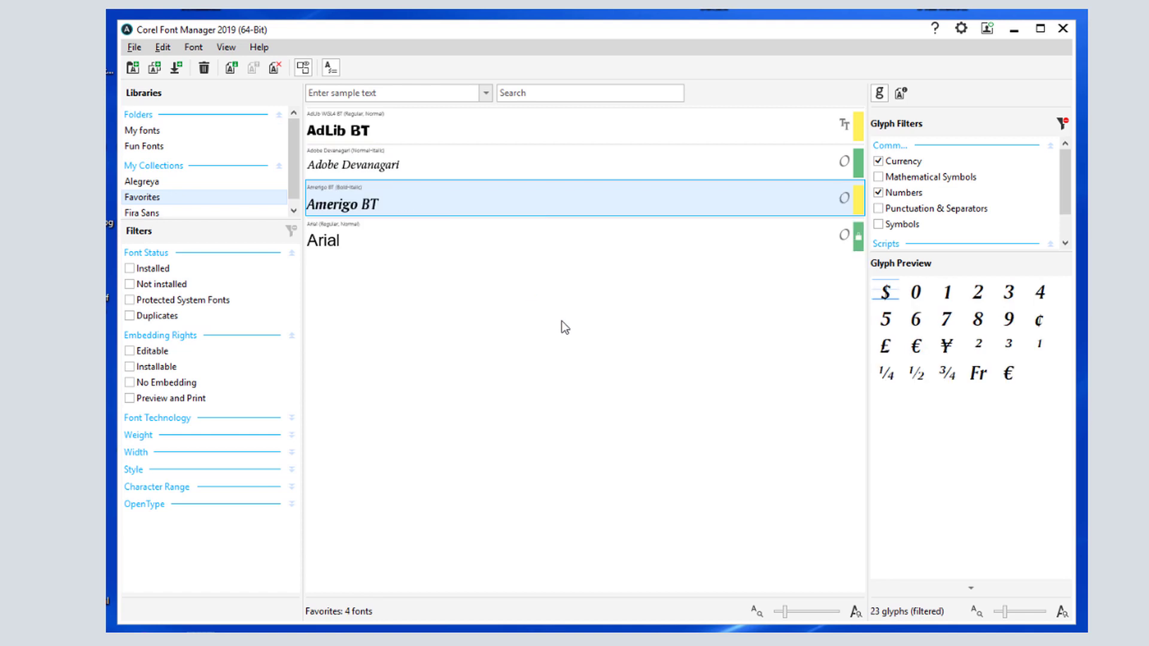
pyautogui.click(143, 181)
pyautogui.click(151, 213)
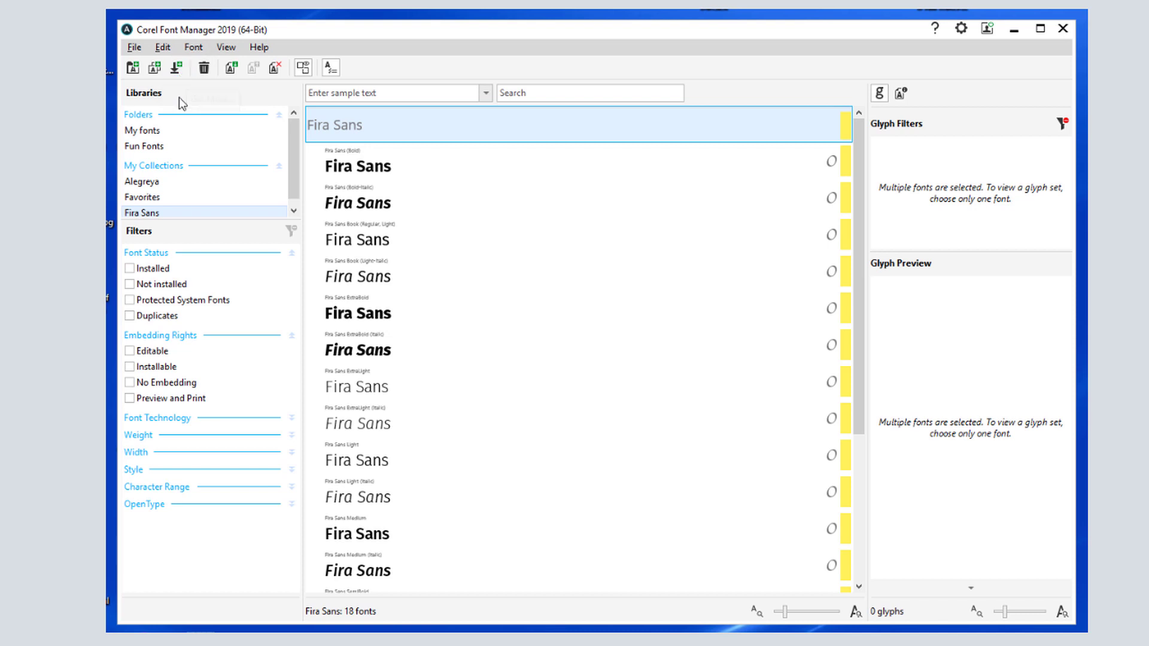
# Step: Create a new font collection named 'Scripts' and enlarge the libraries area to show it
pyautogui.click(155, 68)
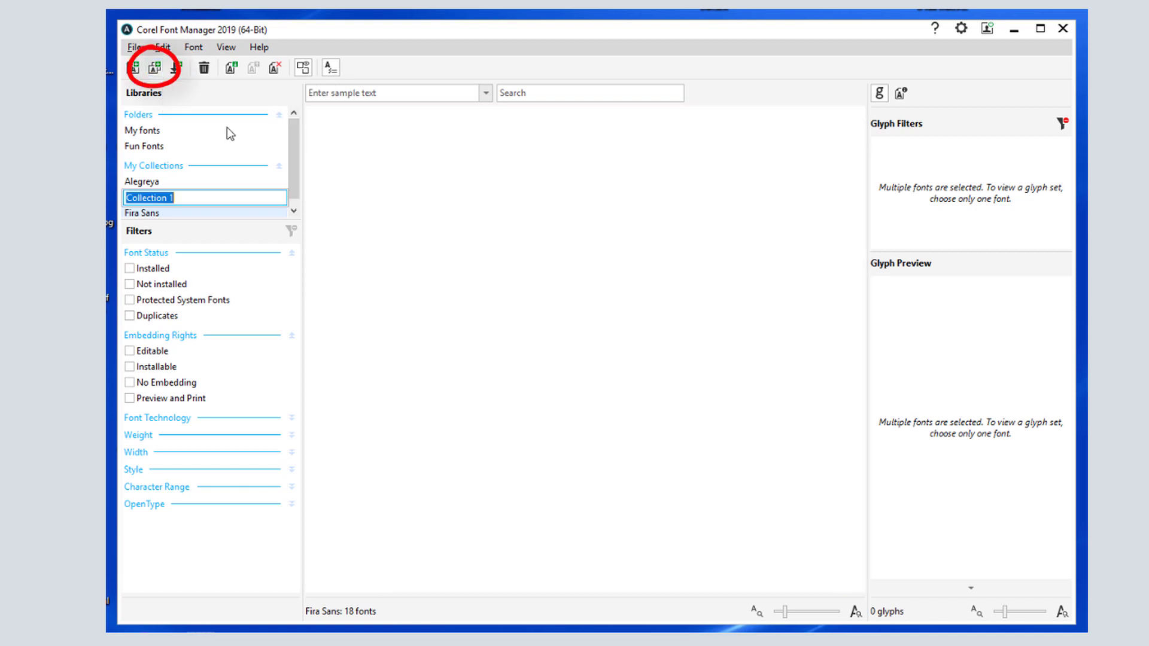
pyautogui.write('Scripts')
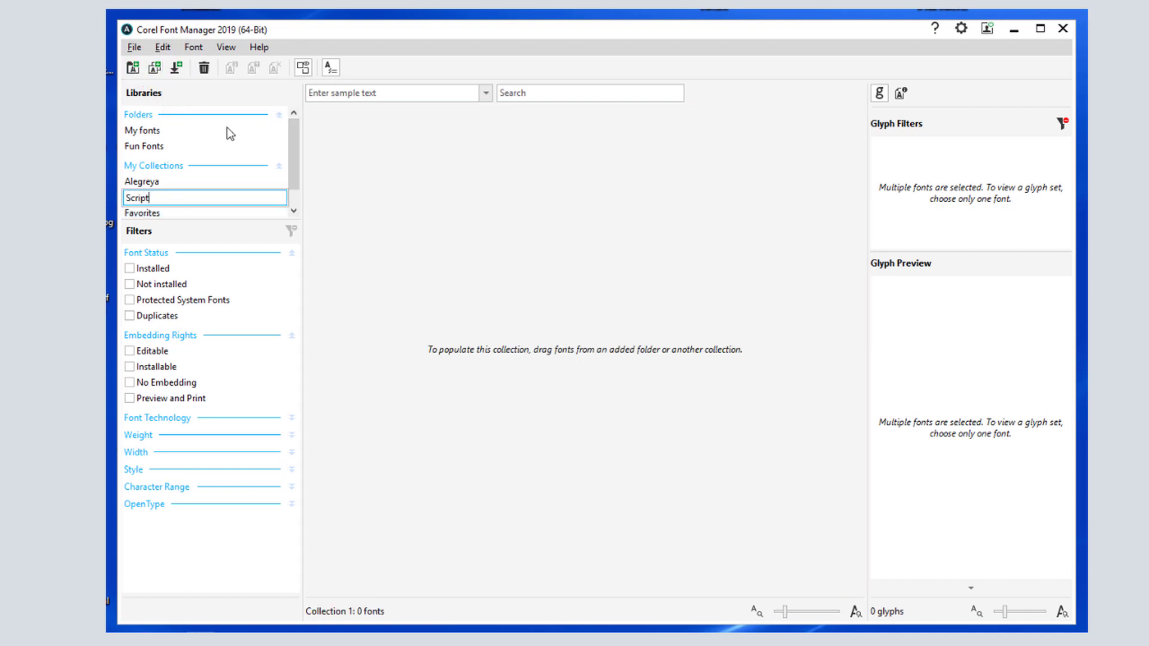
pyautogui.press('Return')
pyautogui.moveTo(210, 220); pyautogui.dragTo(213, 252)
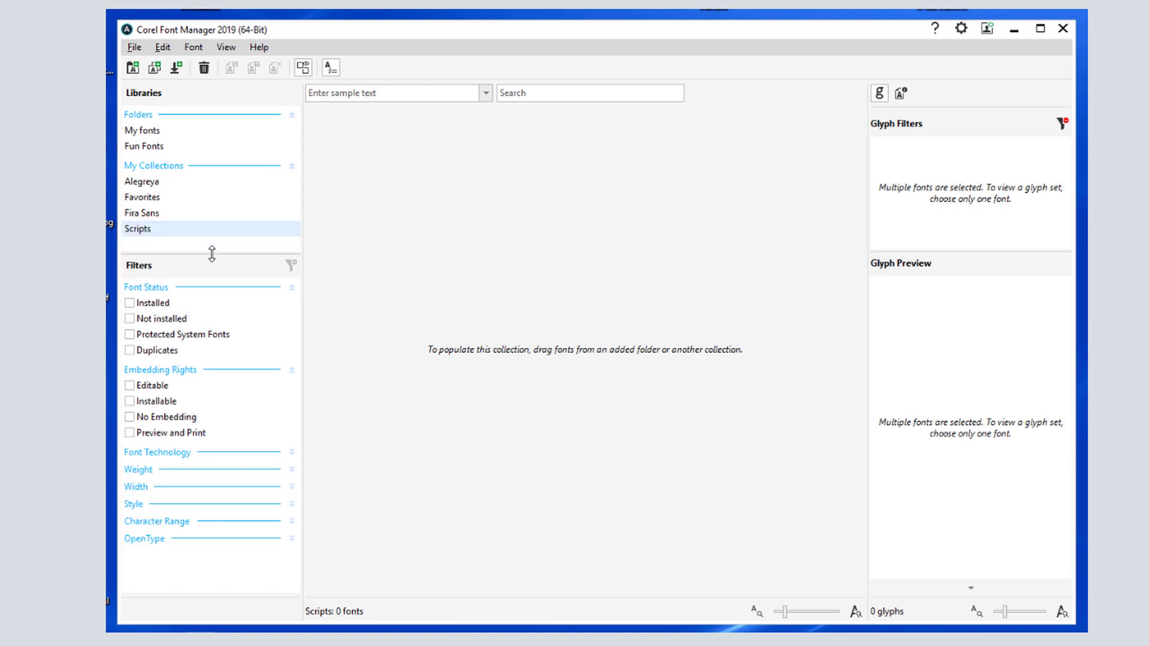
# Step: Search My fonts for 'script' and add the found fonts, including Bradley Hand and Brush Script MT, to Scripts
pyautogui.click(145, 132)
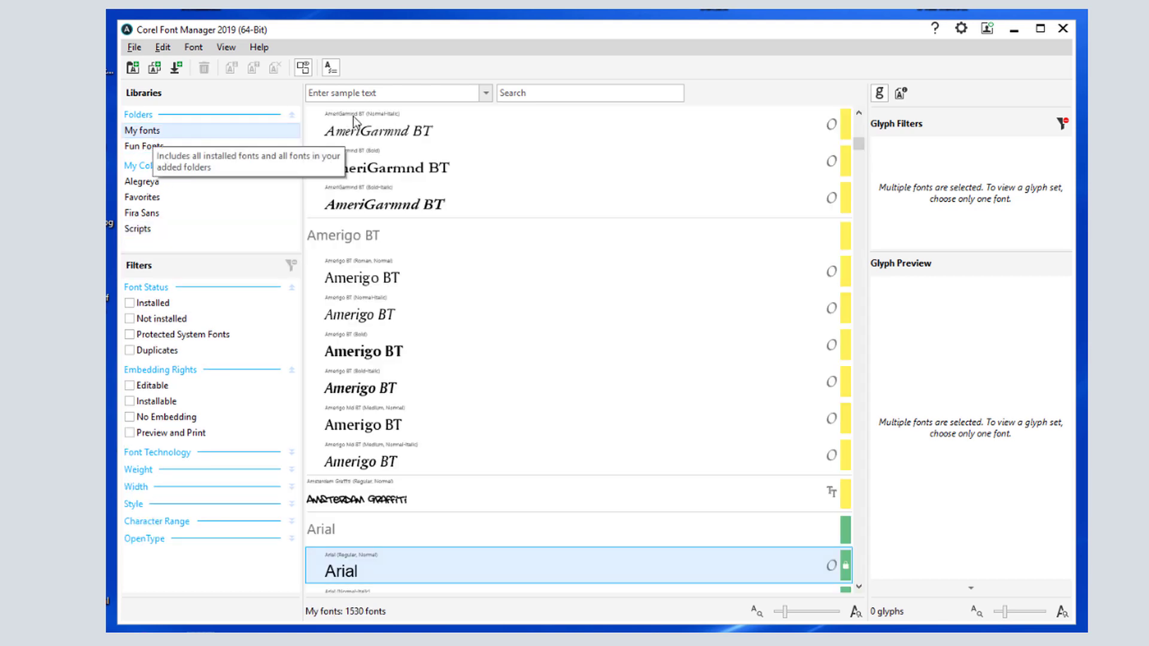
pyautogui.click(551, 93)
pyautogui.write('script')
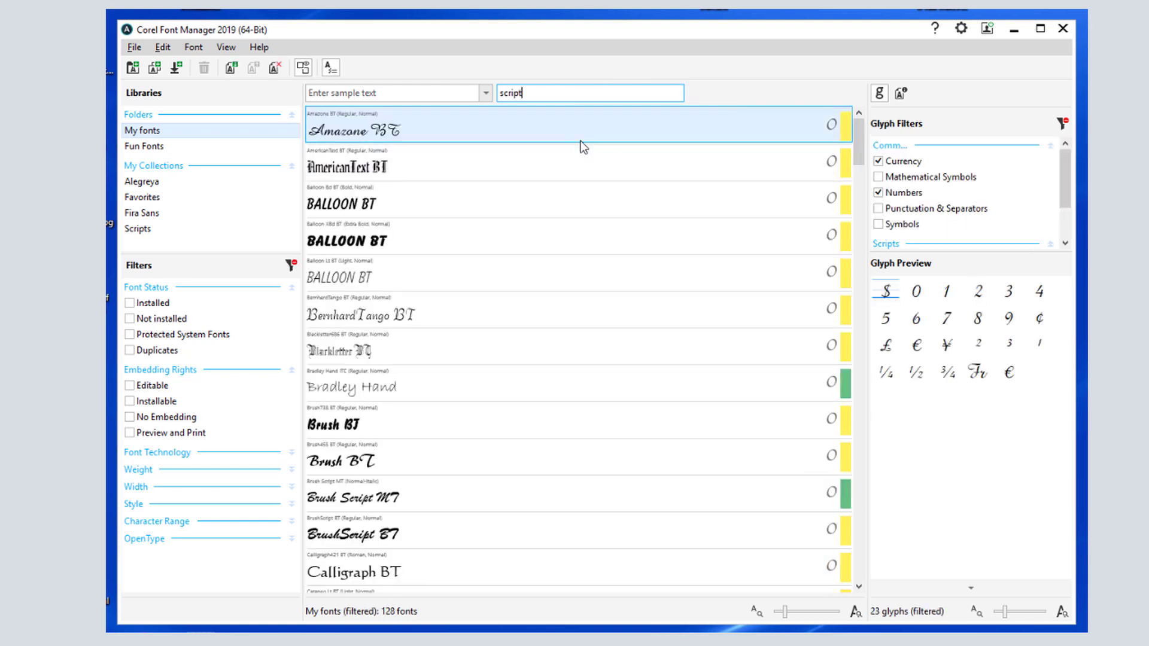
pyautogui.moveTo(578, 165)
pyautogui.mouseDown()
pyautogui.moveTo(418, 179)
pyautogui.moveTo(180, 300)
pyautogui.moveTo(165, 247)
pyautogui.moveTo(139, 229)
pyautogui.mouseUp()
pyautogui.moveTo(347, 388); pyautogui.dragTo(139, 229)
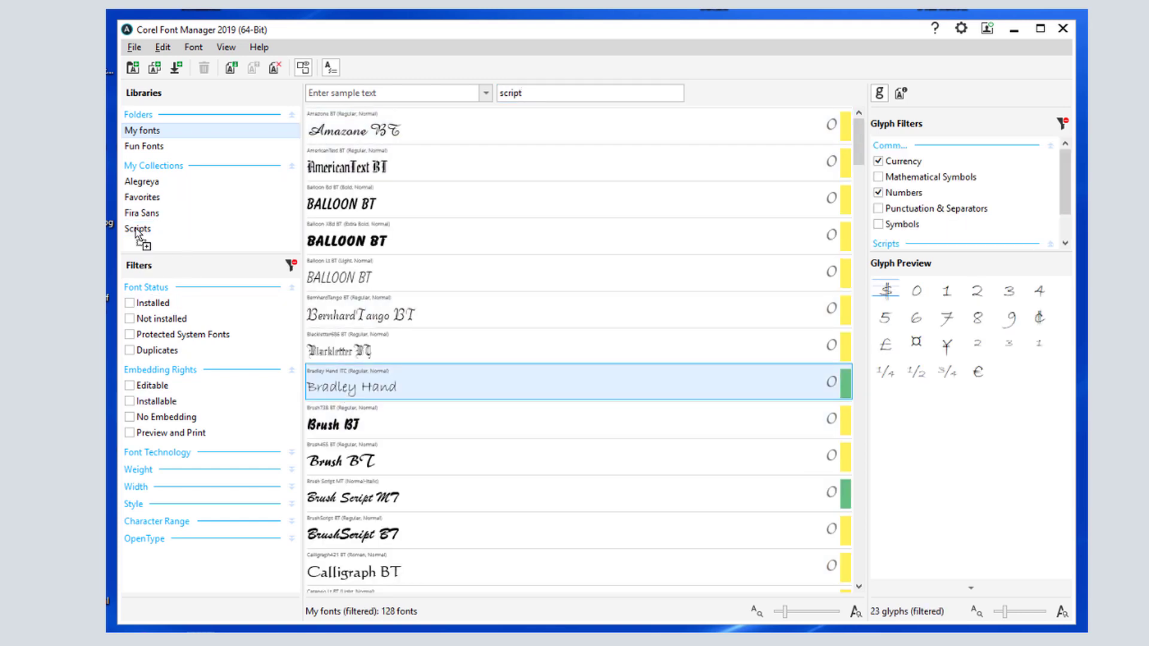
pyautogui.moveTo(354, 497)
pyautogui.mouseDown()
pyautogui.moveTo(142, 259)
pyautogui.moveTo(160, 228)
pyautogui.mouseUp()
pyautogui.rightClick(160, 228)
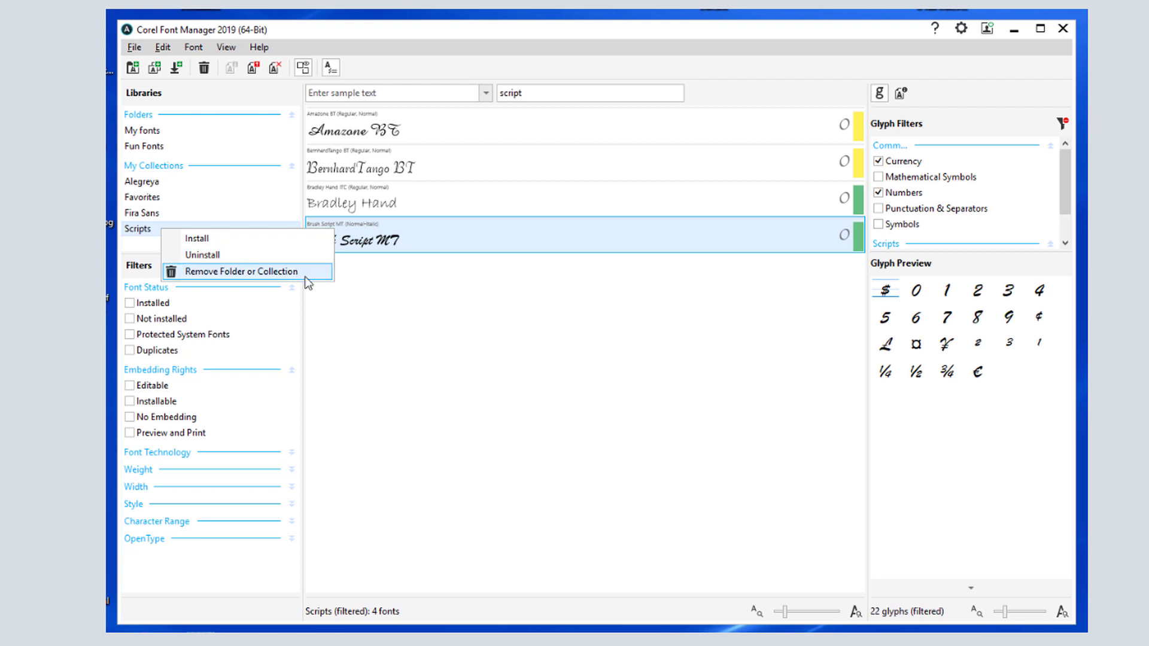
pyautogui.click(316, 301)
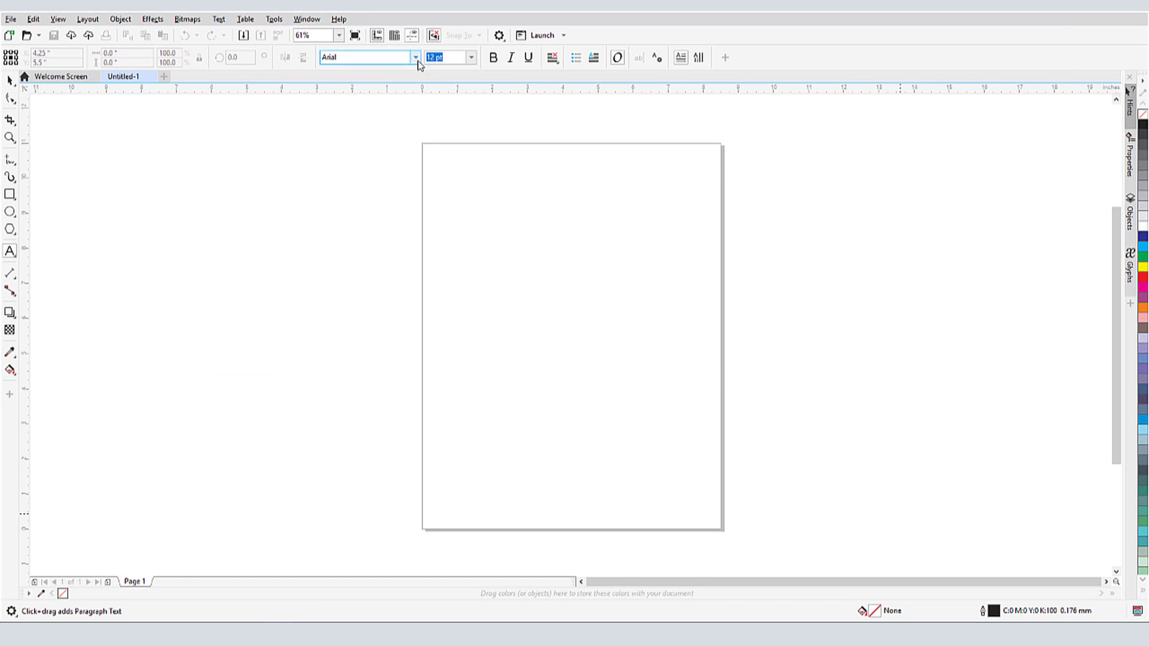
# Step: Filter CorelDRAW's font list to Fun Fonts, clear that filter, then filter to the Scripts collection
pyautogui.click(416, 57)
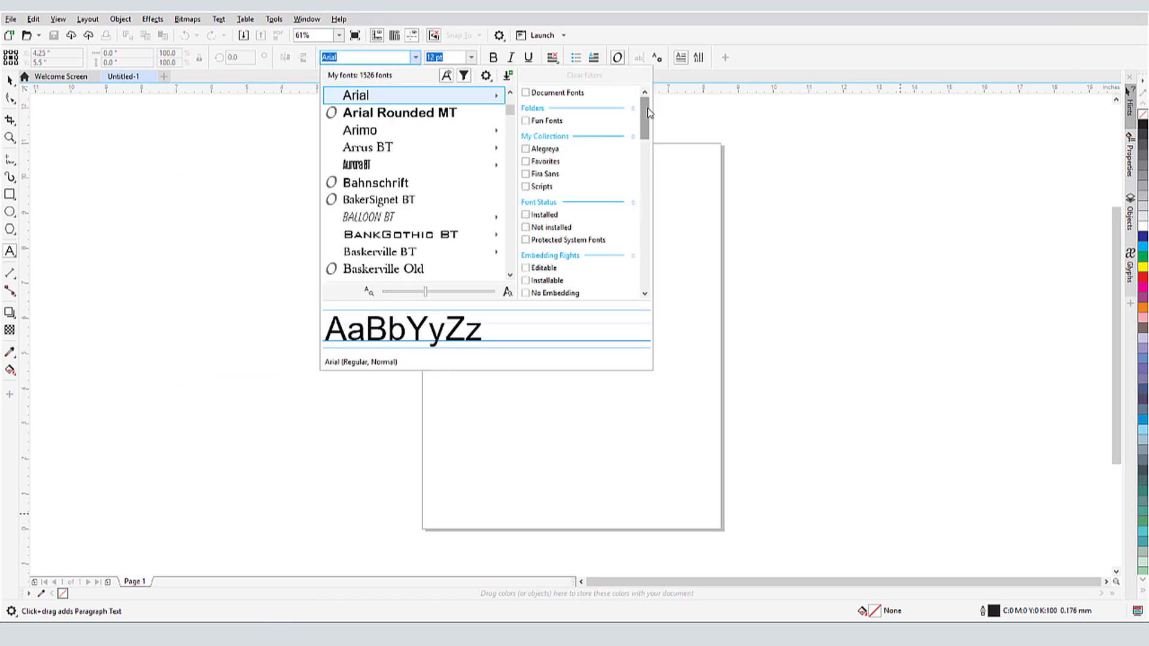
pyautogui.click(527, 121)
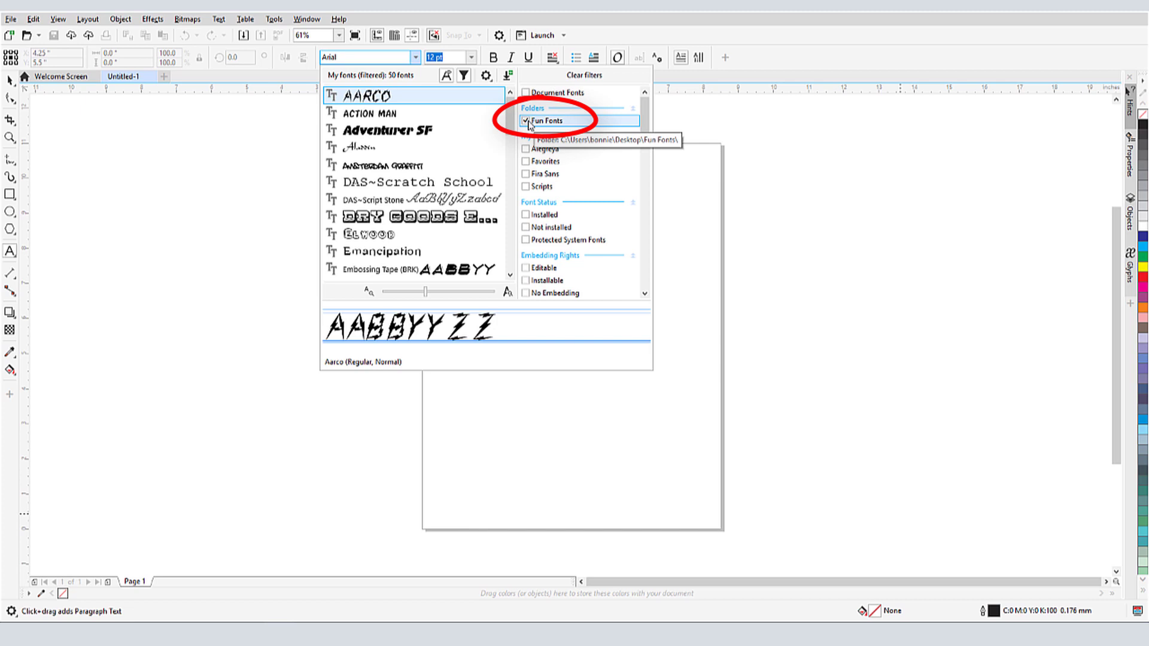
pyautogui.click(527, 121)
pyautogui.click(526, 187)
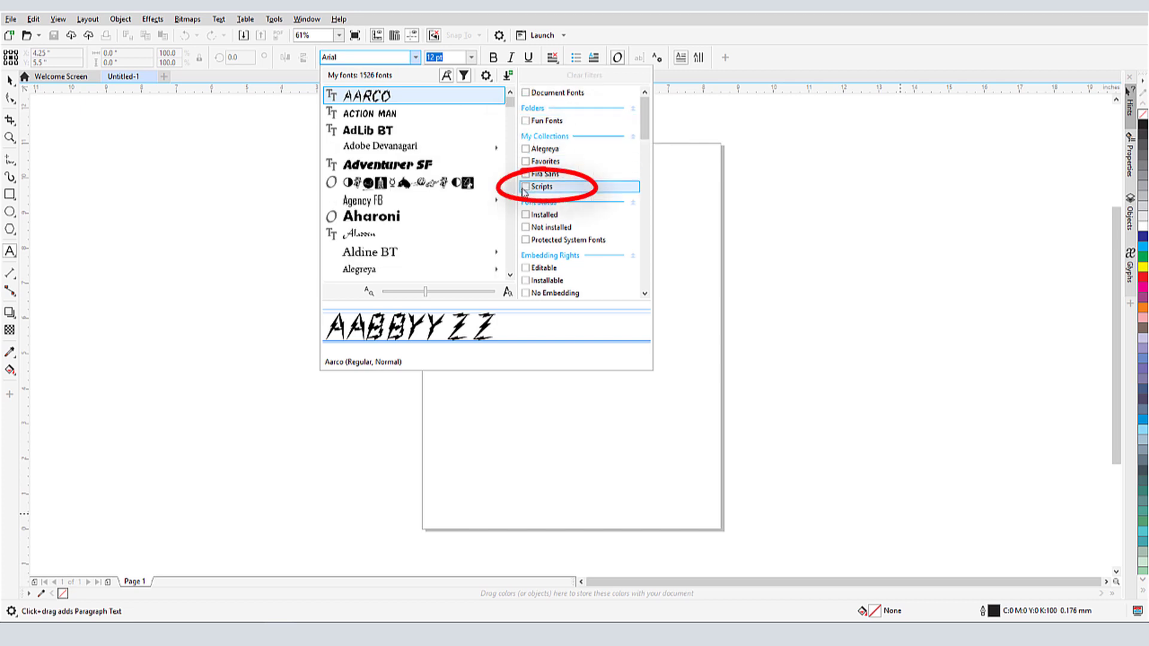